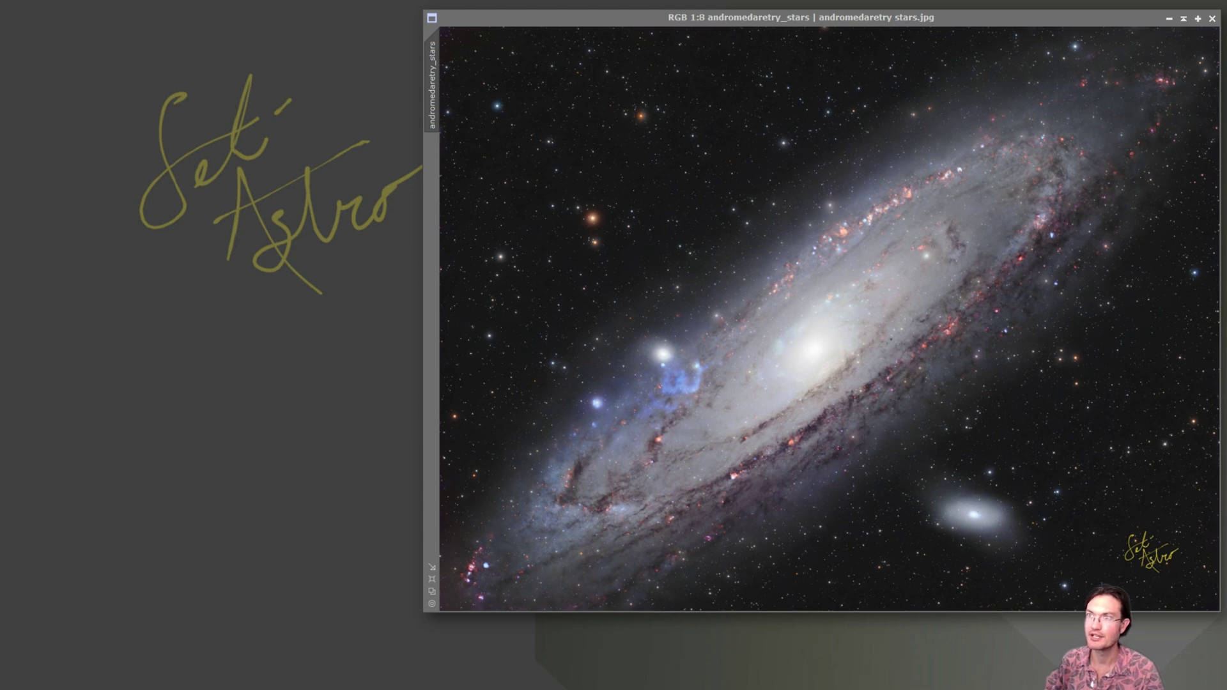
Launch the SetiAstro What's In My Image script on the Andromeda image
{"action": "left_click", "coordinate": [297, 2]}
{"action": "mouse_move", "coordinate": [374, 148]}
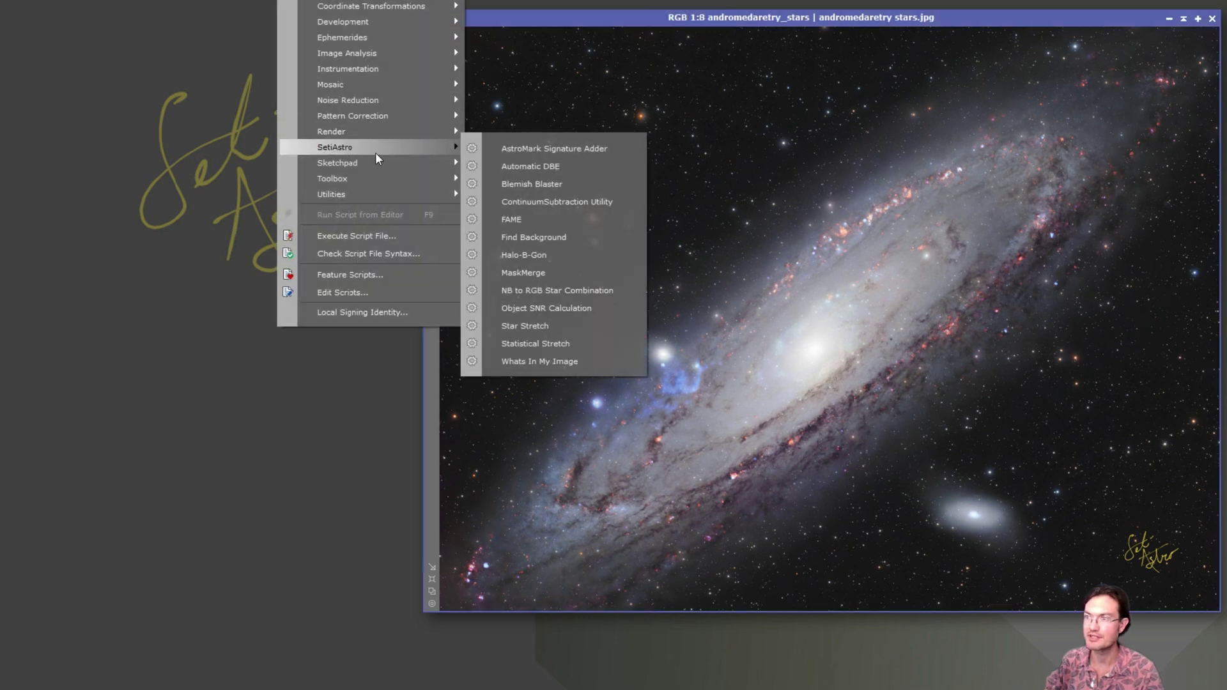
{"action": "left_click", "coordinate": [566, 356]}
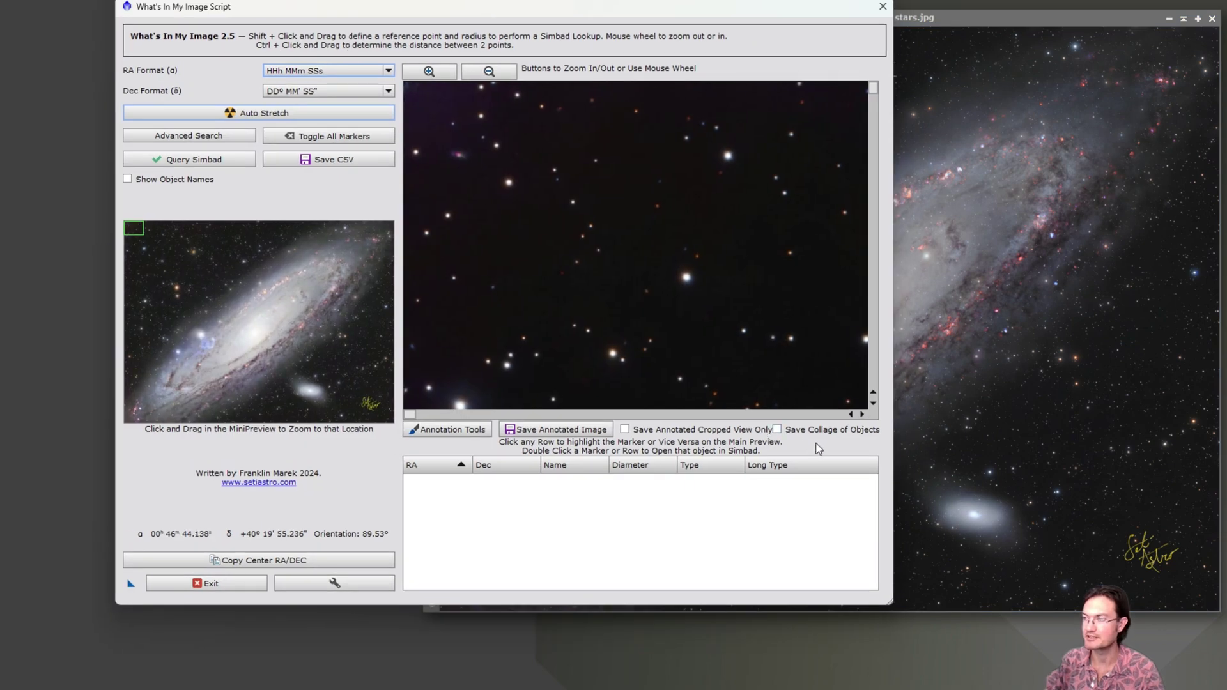
Center the preview on the galaxy core and confirm SuperNova Remnant as the only object type
{"action": "left_click", "coordinate": [247, 332]}
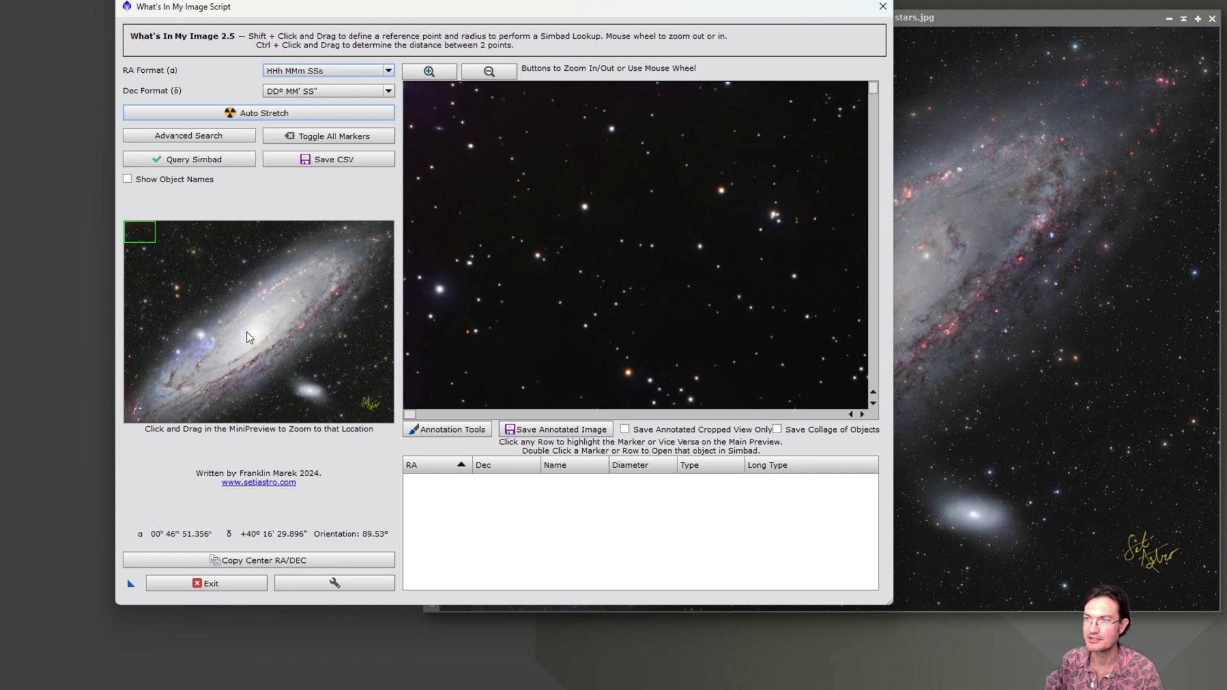
{"action": "left_click", "coordinate": [220, 136]}
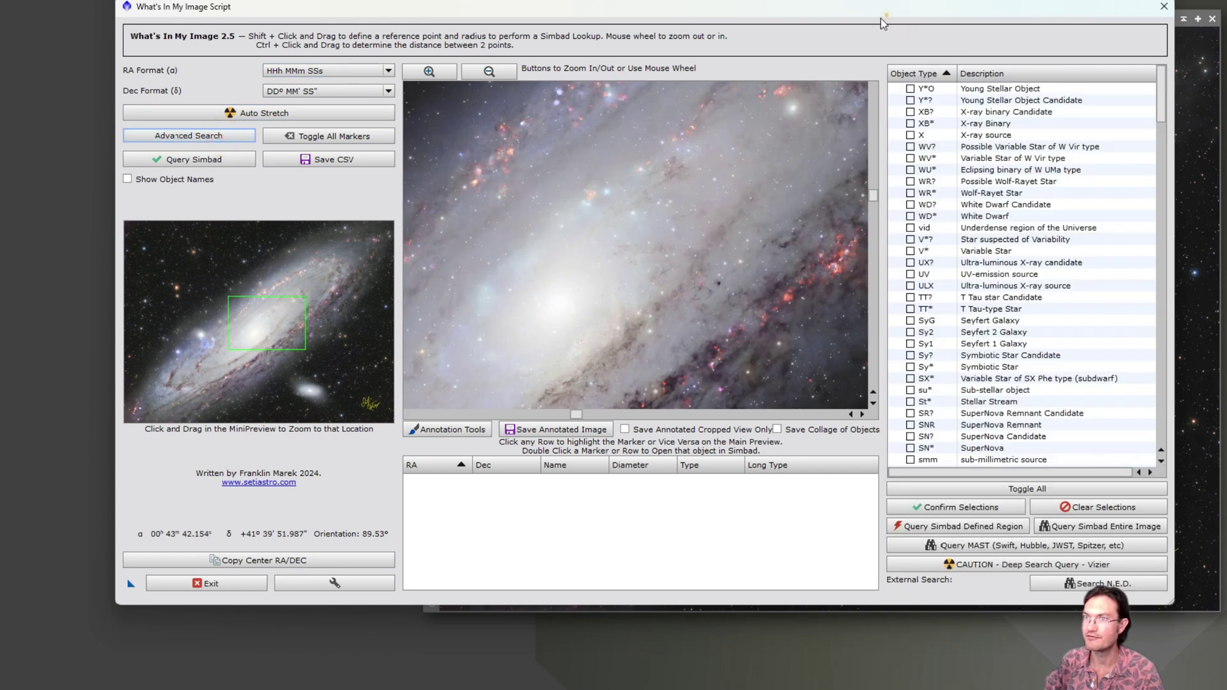
{"action": "left_click_drag", "start_coordinate": [881, 23], "coordinate": [817, 36]}
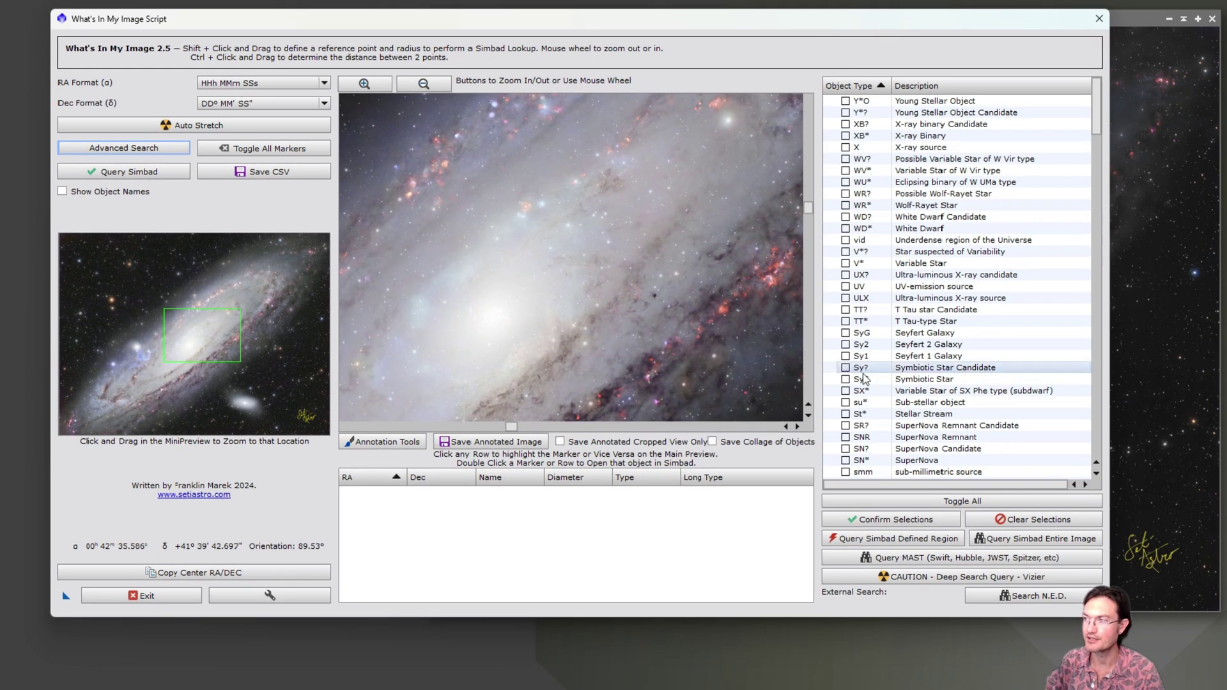
{"action": "left_click", "coordinate": [845, 438]}
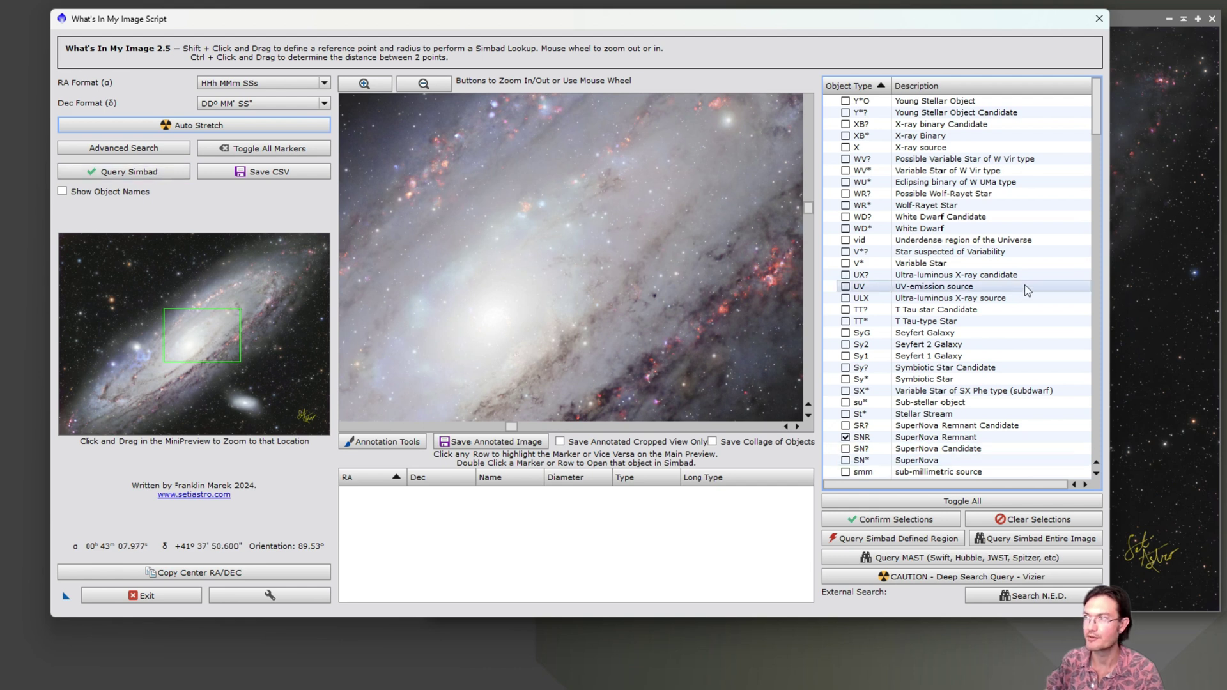
{"action": "scroll", "coordinate": [981, 345], "scroll_direction": "down", "scroll_amount": 3}
{"action": "scroll", "coordinate": [981, 345], "scroll_direction": "up", "scroll_amount": 2}
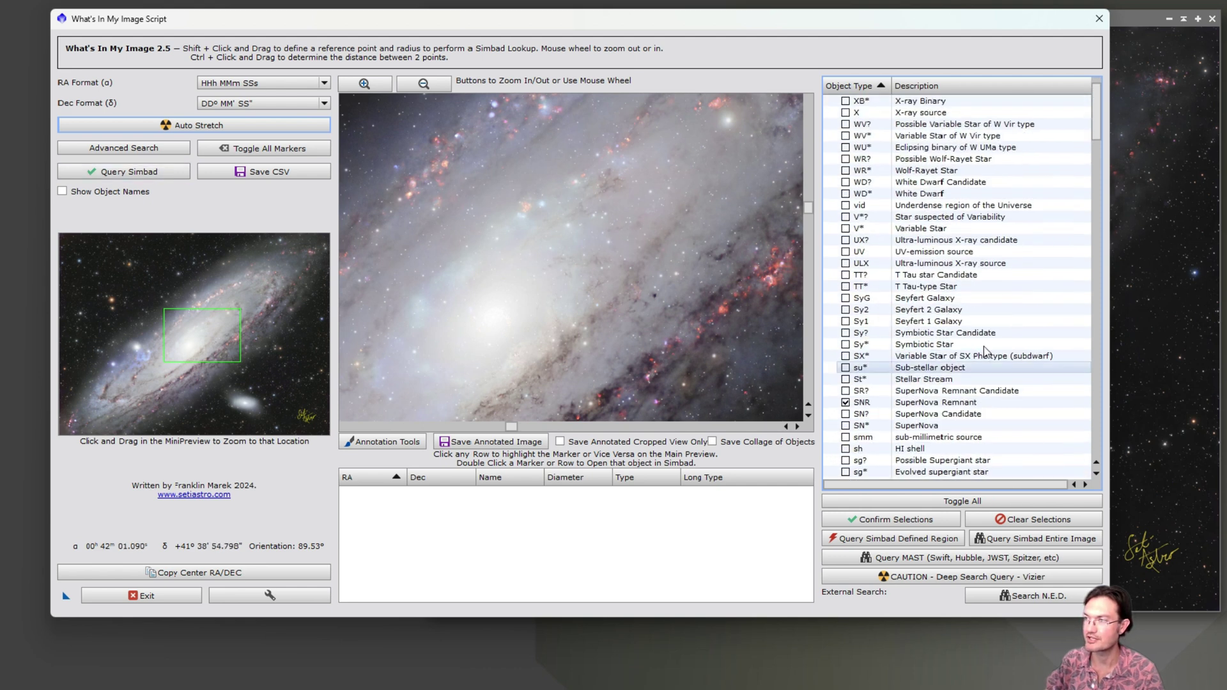
{"action": "left_click", "coordinate": [897, 522]}
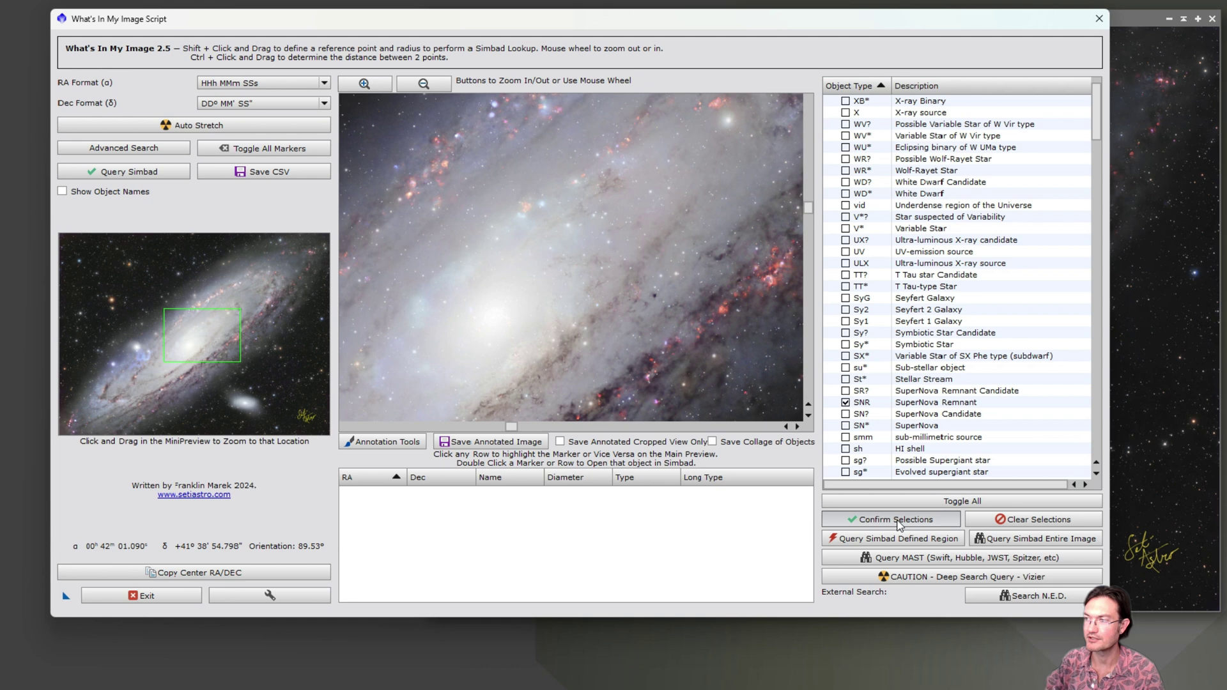
Query Simbad over the entire image, enable Save Collage of Objects, and start Save Annotated Image
{"action": "left_click", "coordinate": [1022, 540]}
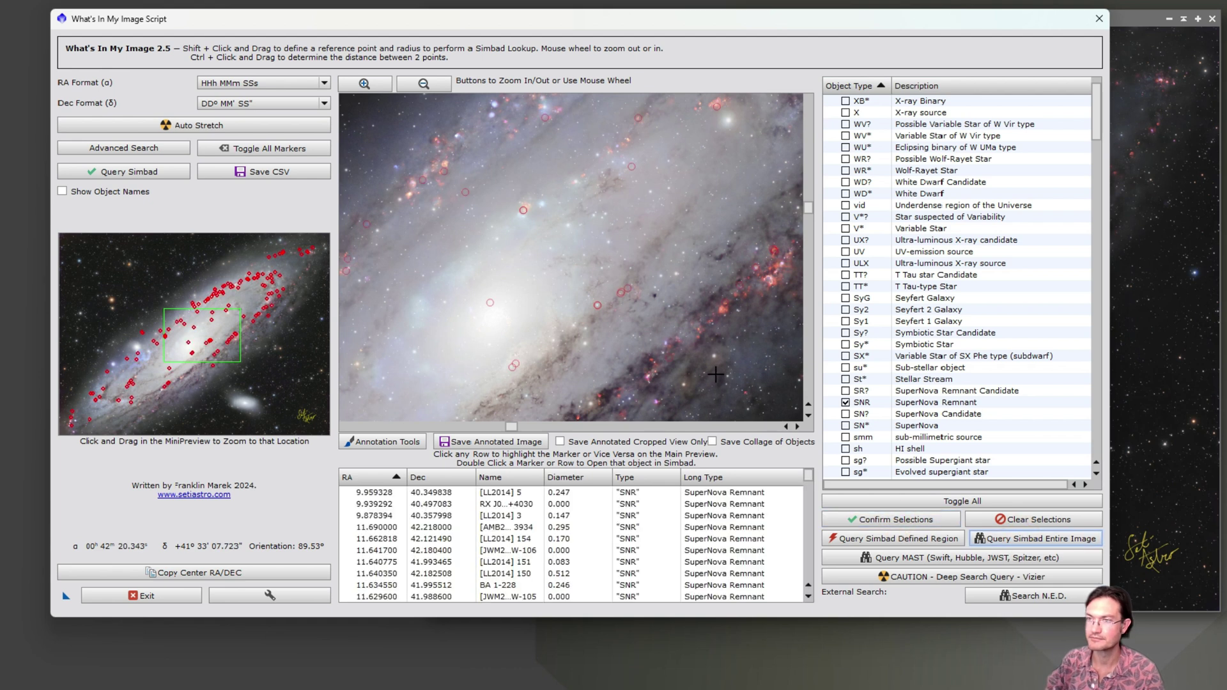
{"action": "left_click_drag", "start_coordinate": [212, 341], "coordinate": [113, 362]}
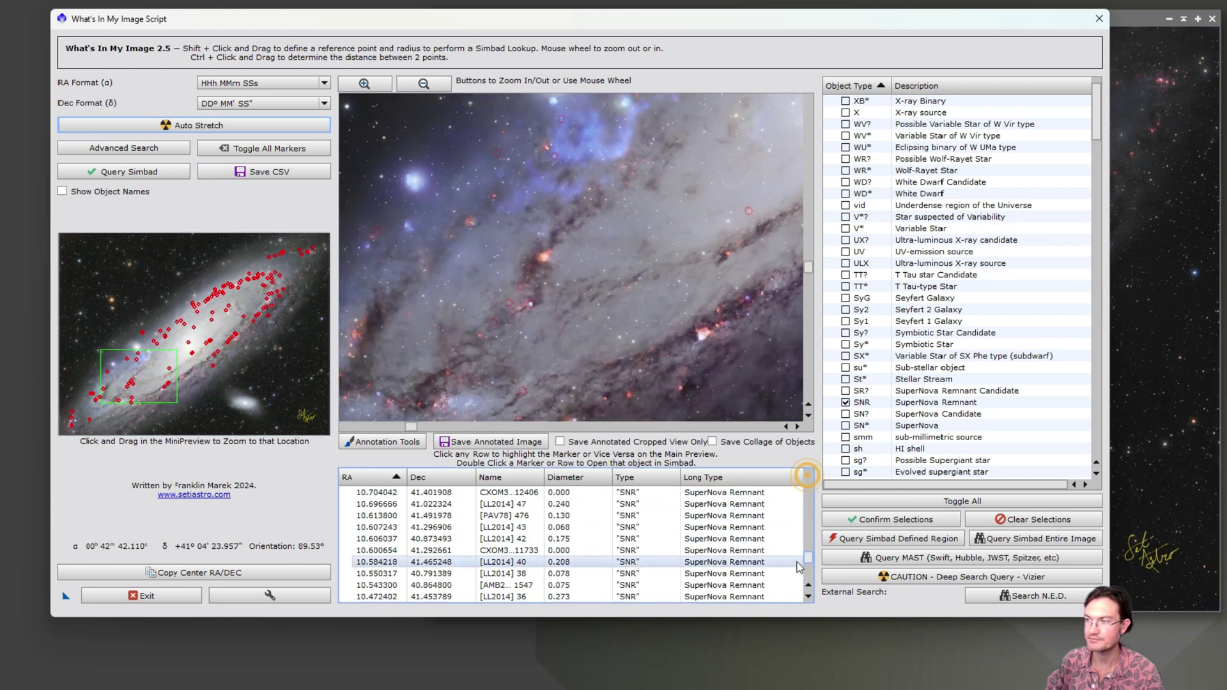
{"action": "left_click", "coordinate": [713, 443]}
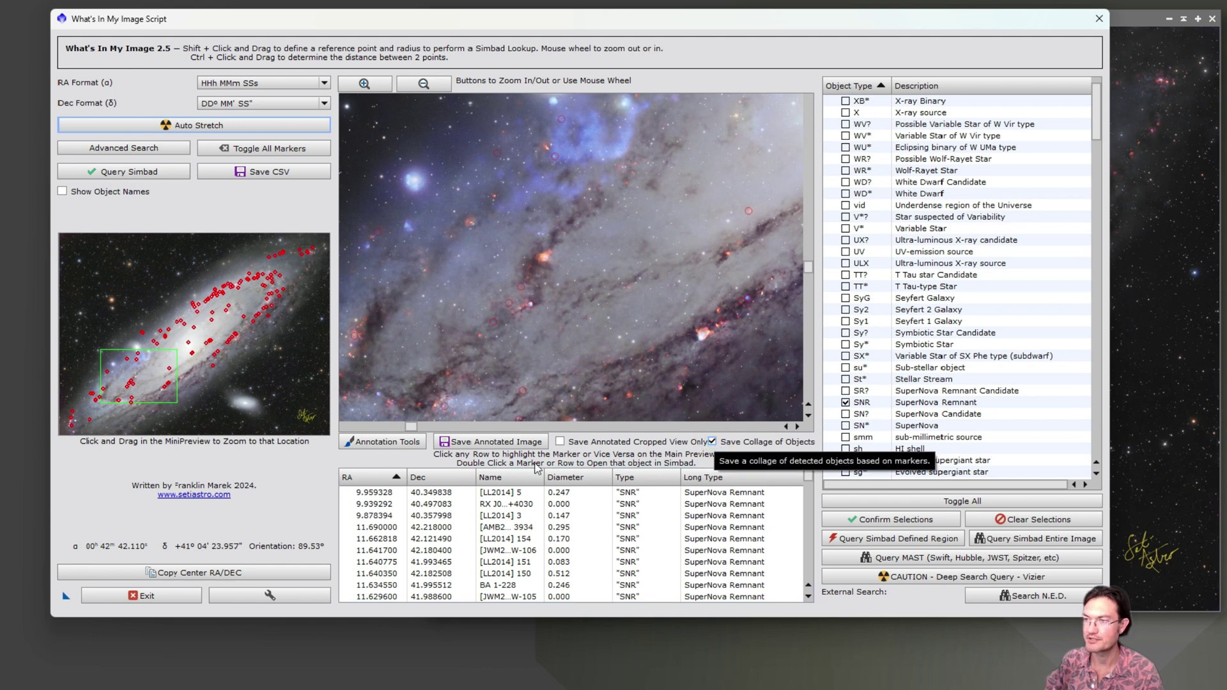
{"action": "left_click", "coordinate": [484, 443]}
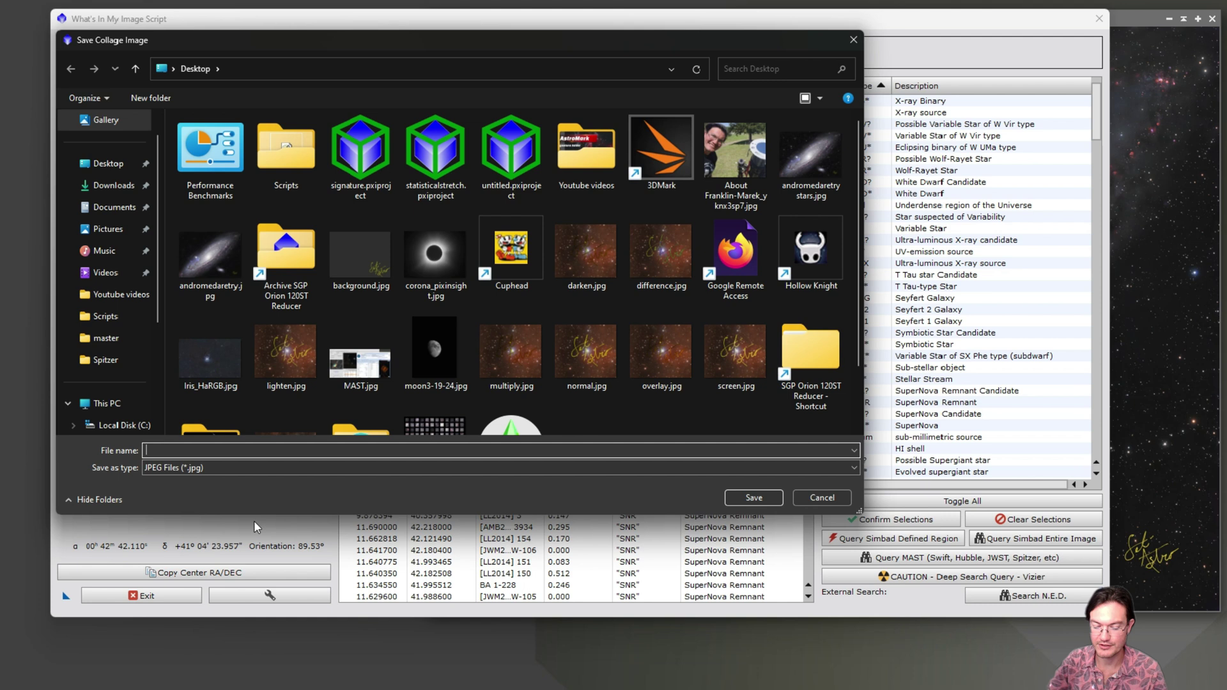
Save the collage as JPEG 'andromeda supernovas' at quality 100, skipping the annotated image
{"action": "type", "text": "and"}
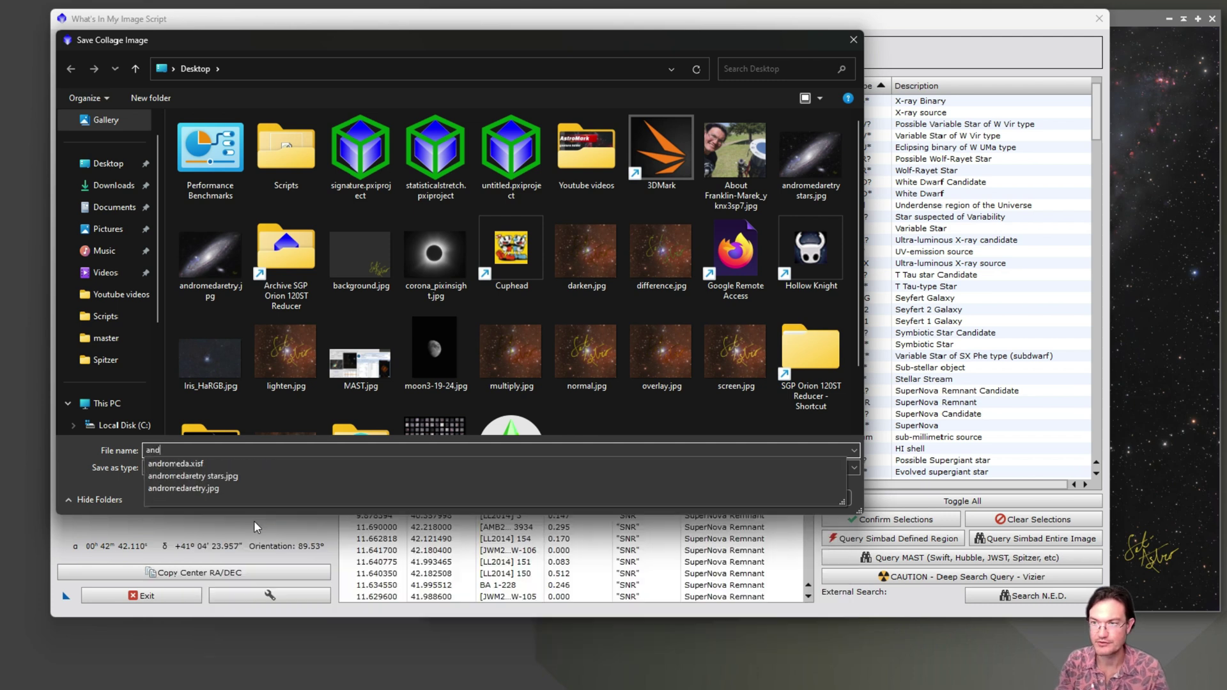
{"action": "type", "text": "romeda supernovas"}
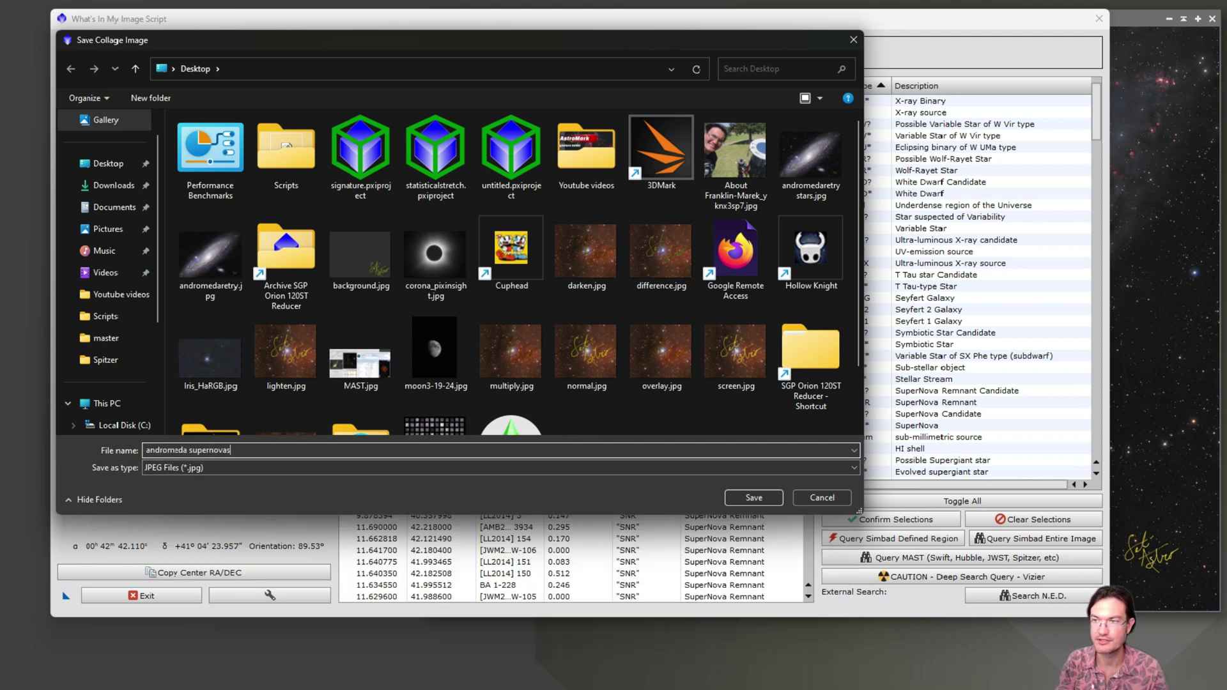
{"action": "key", "text": "Return"}
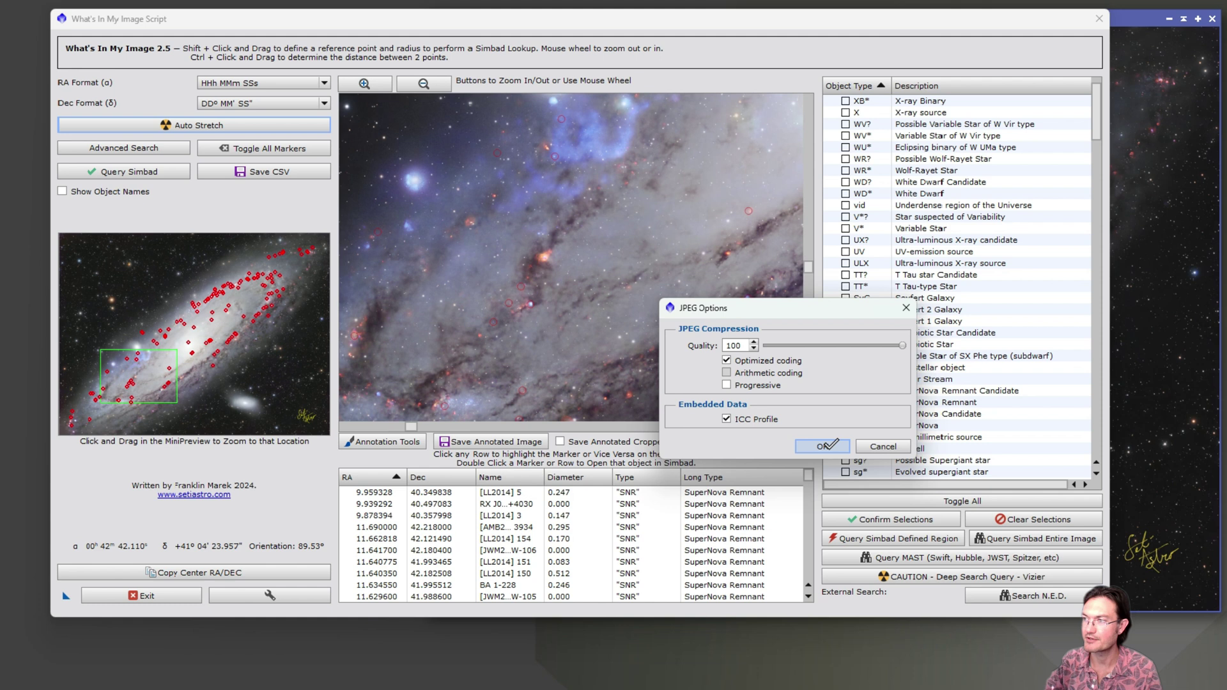
{"action": "left_click", "coordinate": [824, 445]}
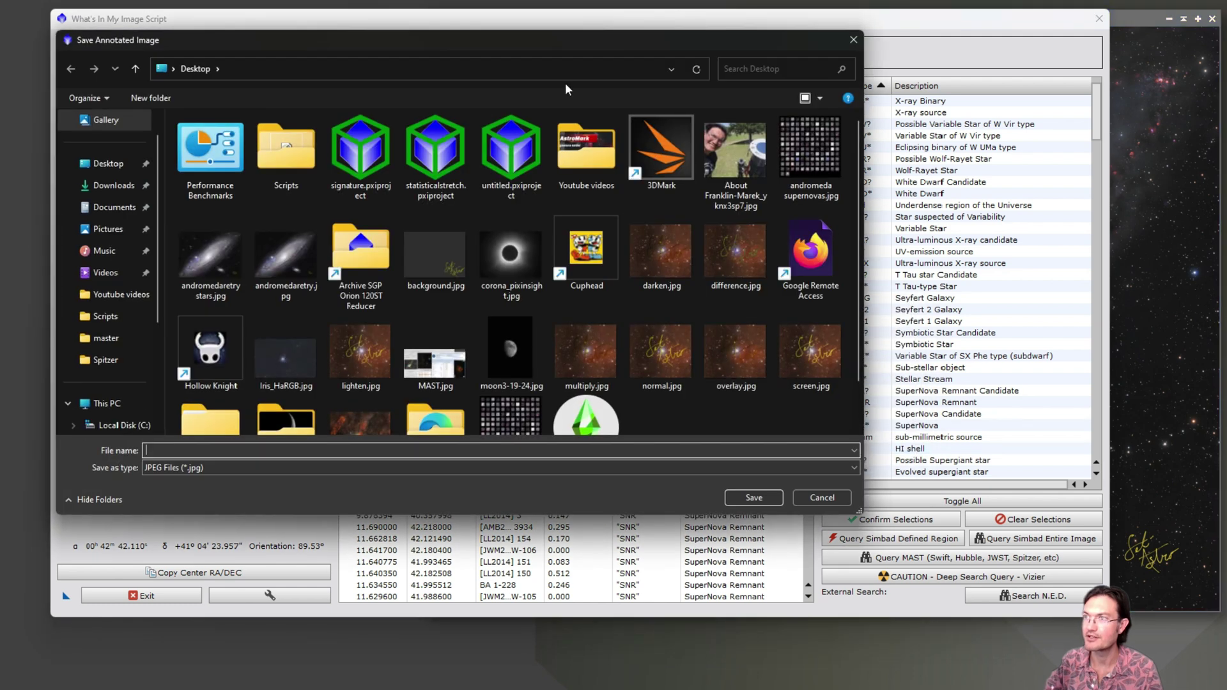
{"action": "mouse_move", "coordinate": [553, 49]}
{"action": "left_mouse_down"}
{"action": "mouse_move", "coordinate": [668, 120]}
{"action": "mouse_move", "coordinate": [695, 121]}
{"action": "left_mouse_up"}
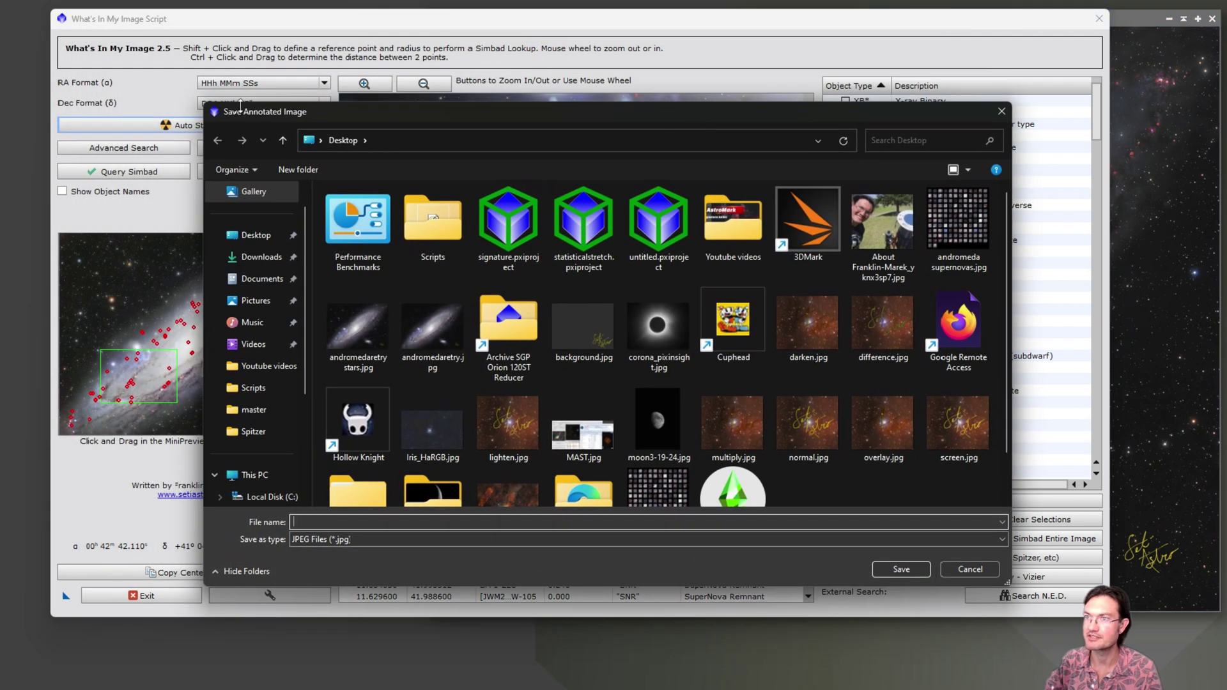
{"action": "mouse_move", "coordinate": [356, 121]}
{"action": "left_mouse_down"}
{"action": "mouse_move", "coordinate": [479, 210]}
{"action": "mouse_move", "coordinate": [494, 265]}
{"action": "mouse_move", "coordinate": [353, 165]}
{"action": "left_mouse_up"}
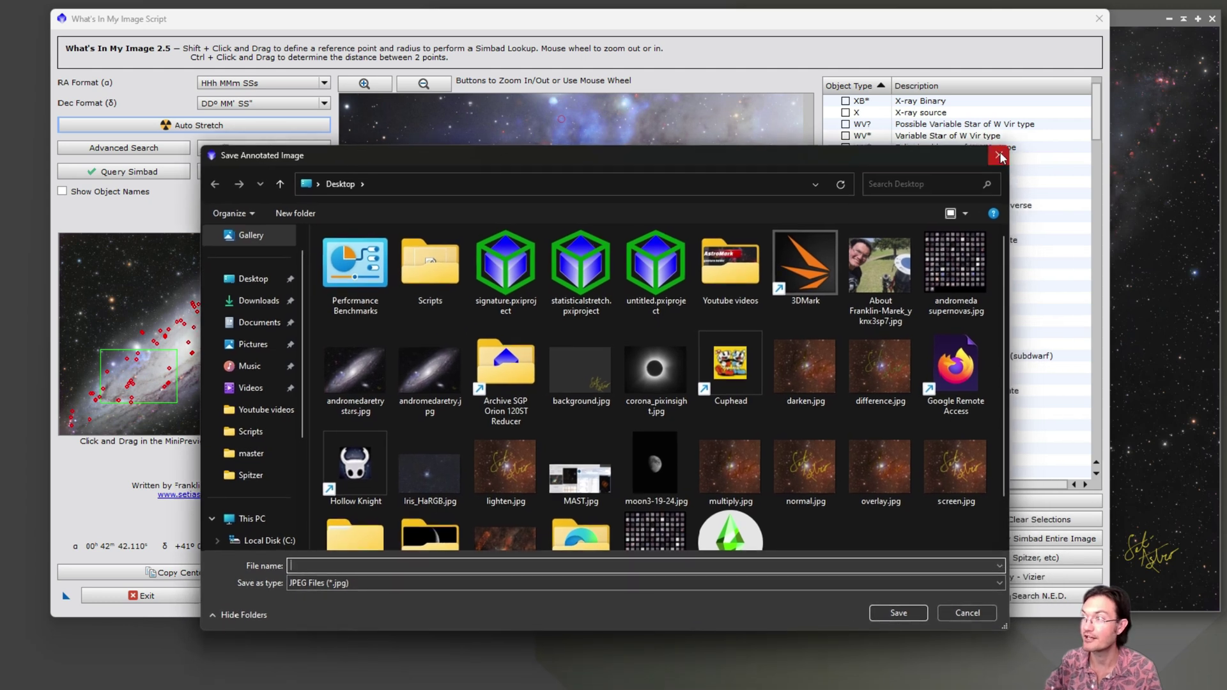
{"action": "left_click", "coordinate": [966, 612]}
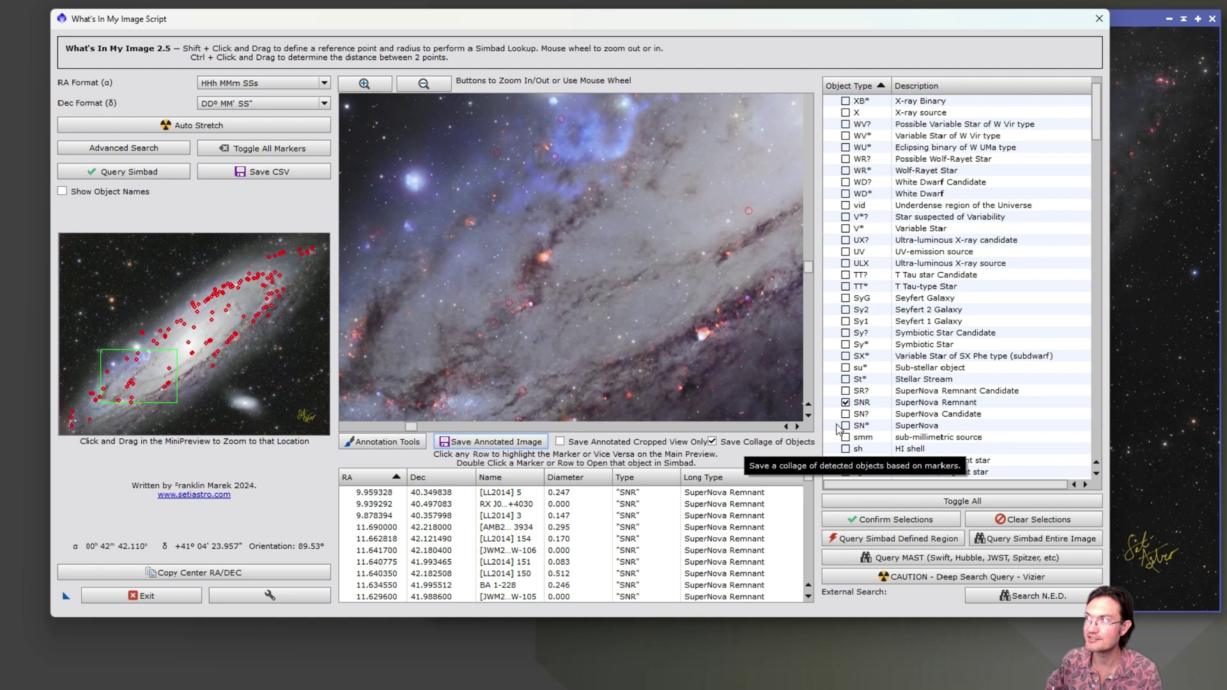
Close the script, open andromeda supernovas.jpg, enlarge its window and zoom to inspect the thumbnails
{"action": "left_click", "coordinate": [1098, 19]}
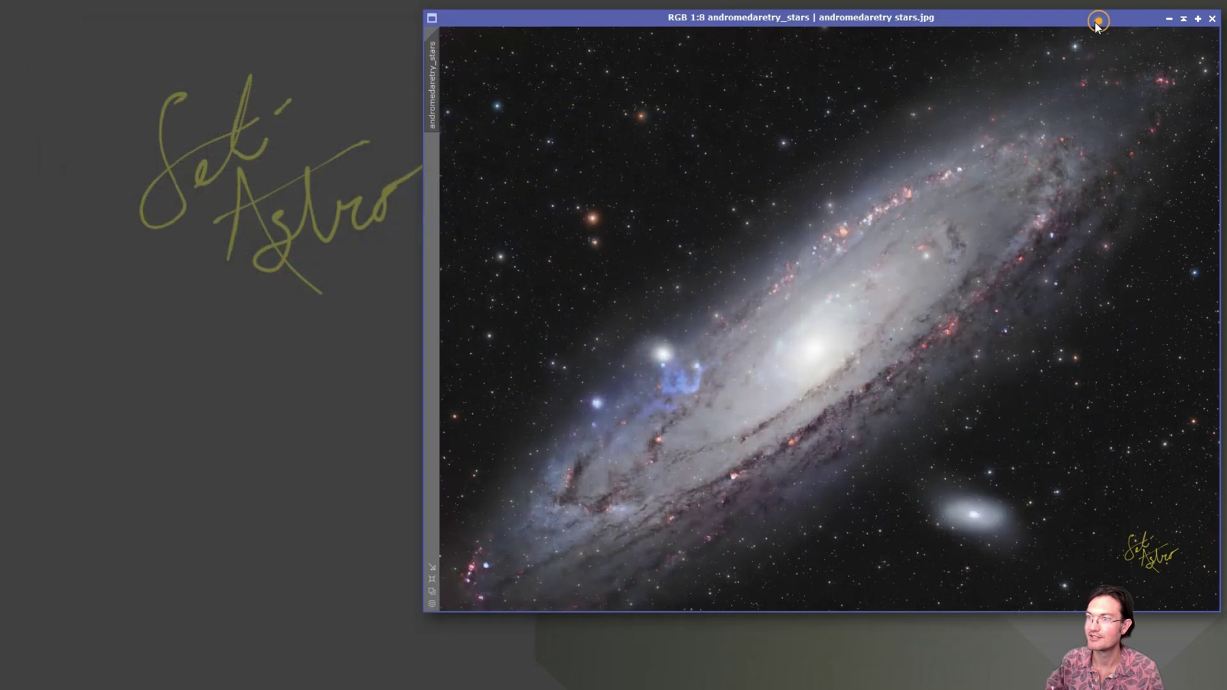
{"action": "double_click", "coordinate": [125, 387]}
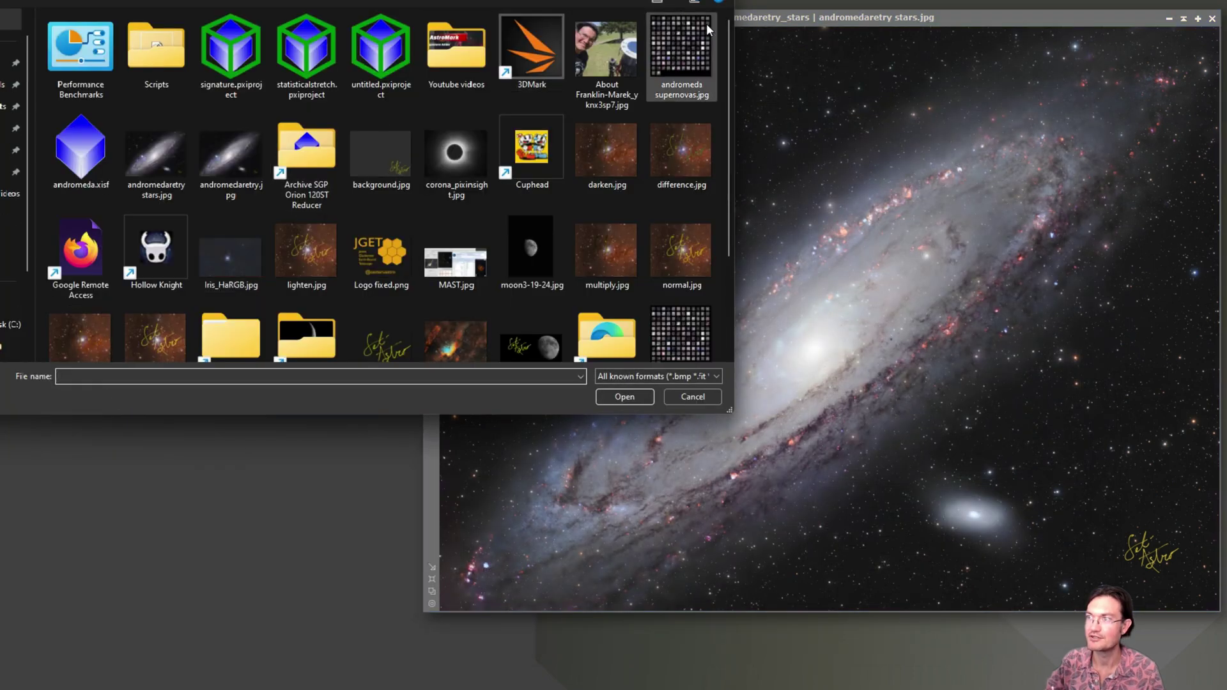
{"action": "double_click", "coordinate": [693, 44]}
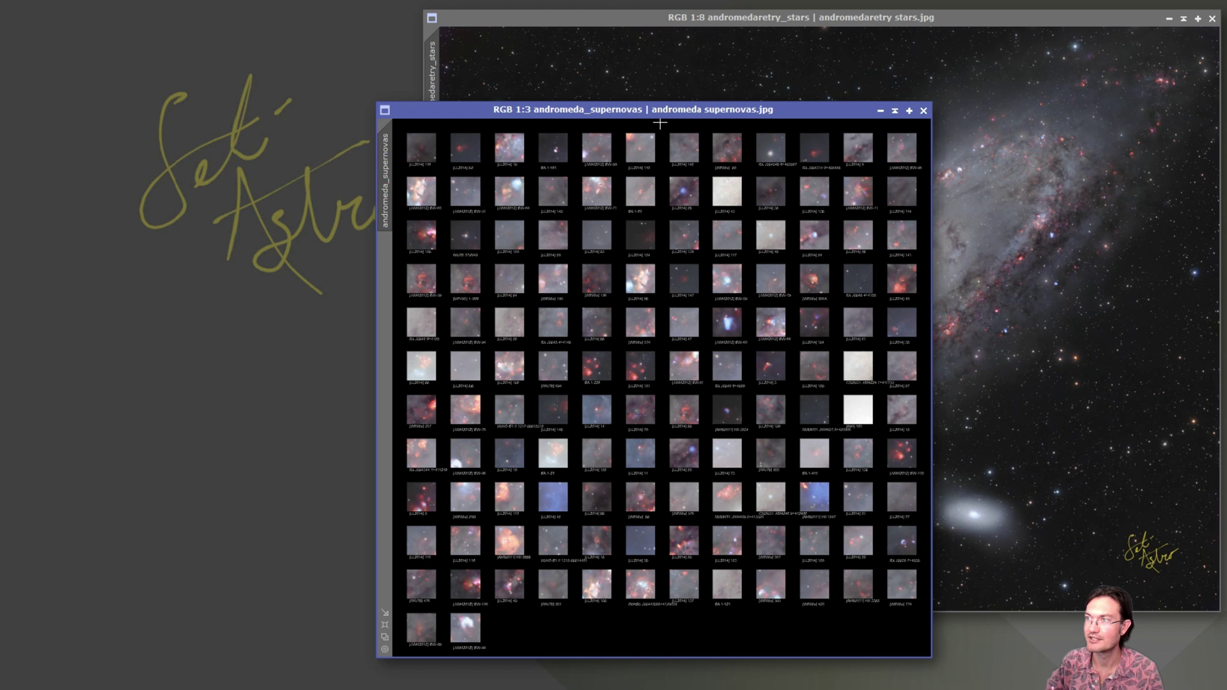
{"action": "left_click_drag", "start_coordinate": [647, 114], "coordinate": [422, 35]}
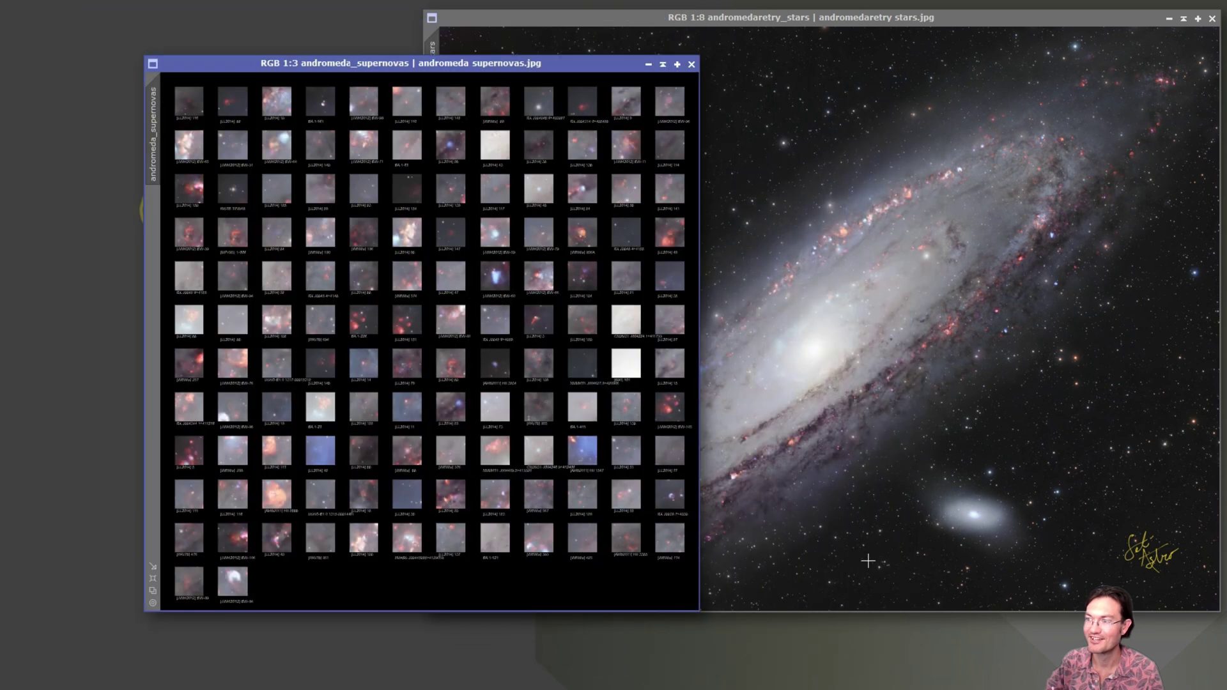
{"action": "key", "text": "ctrl+1"}
{"action": "left_click_drag", "start_coordinate": [1149, 408], "coordinate": [1022, 345]}
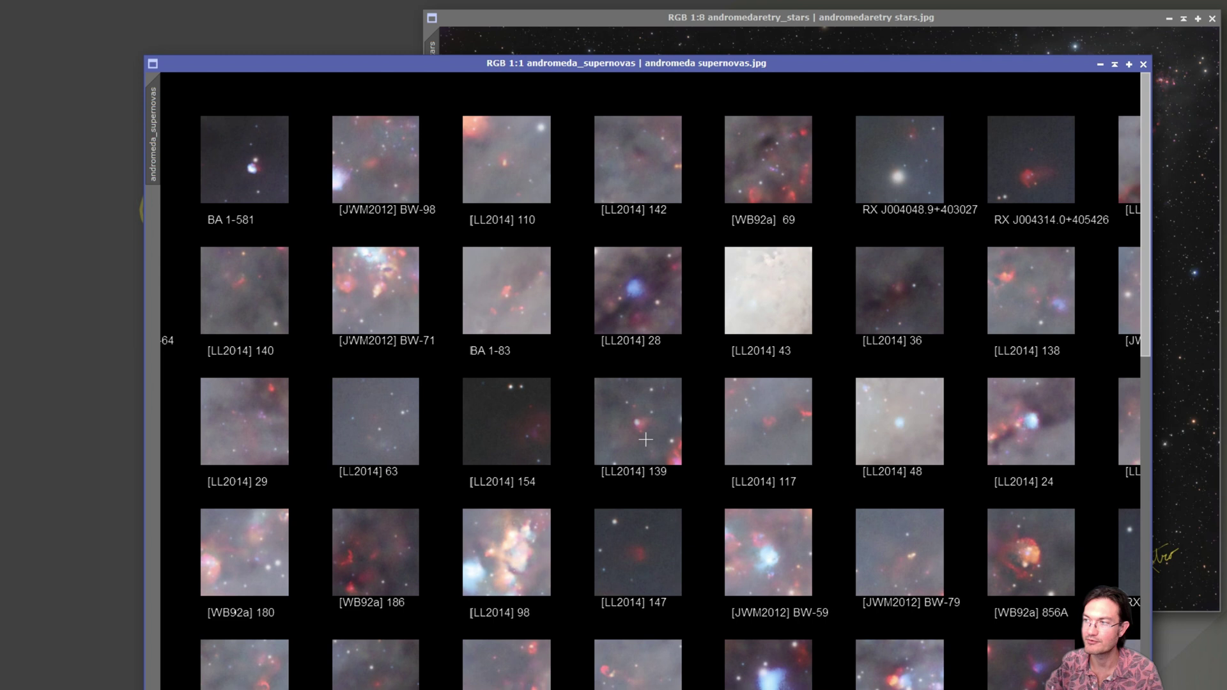
{"action": "scroll", "coordinate": [648, 440], "scroll_direction": "down", "scroll_amount": 1}
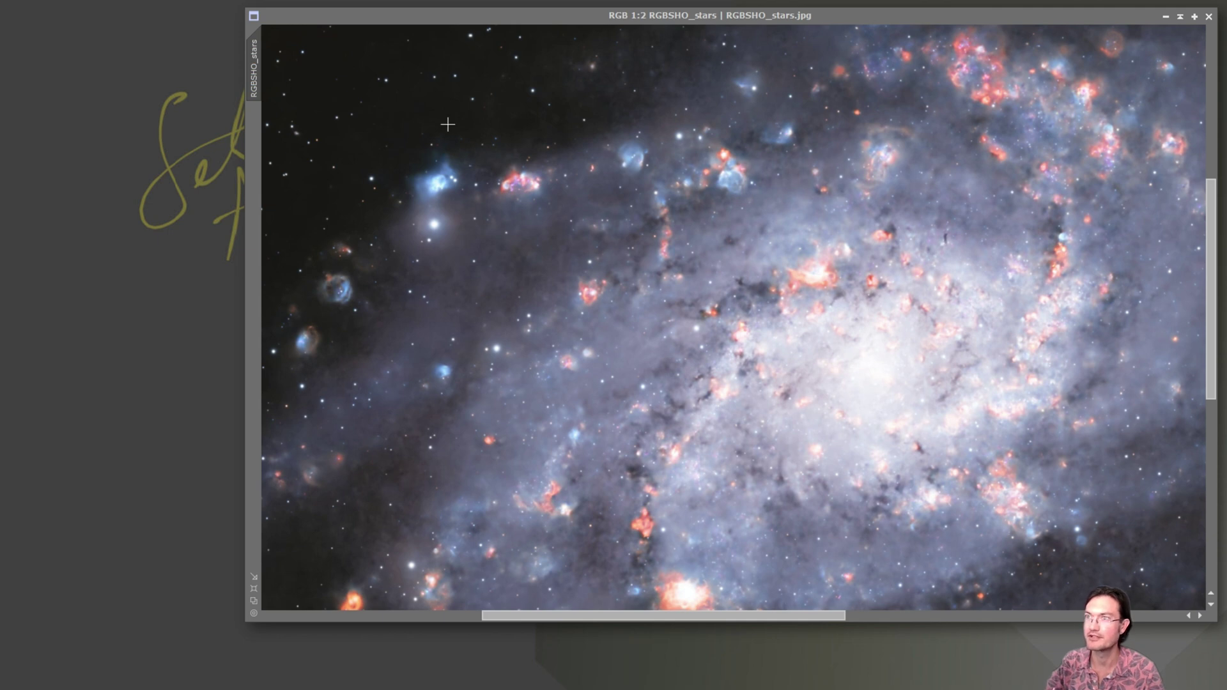
Launch What's In My Image from SetiAstro scripts on the Triangulum image
{"action": "left_click", "coordinate": [294, 1]}
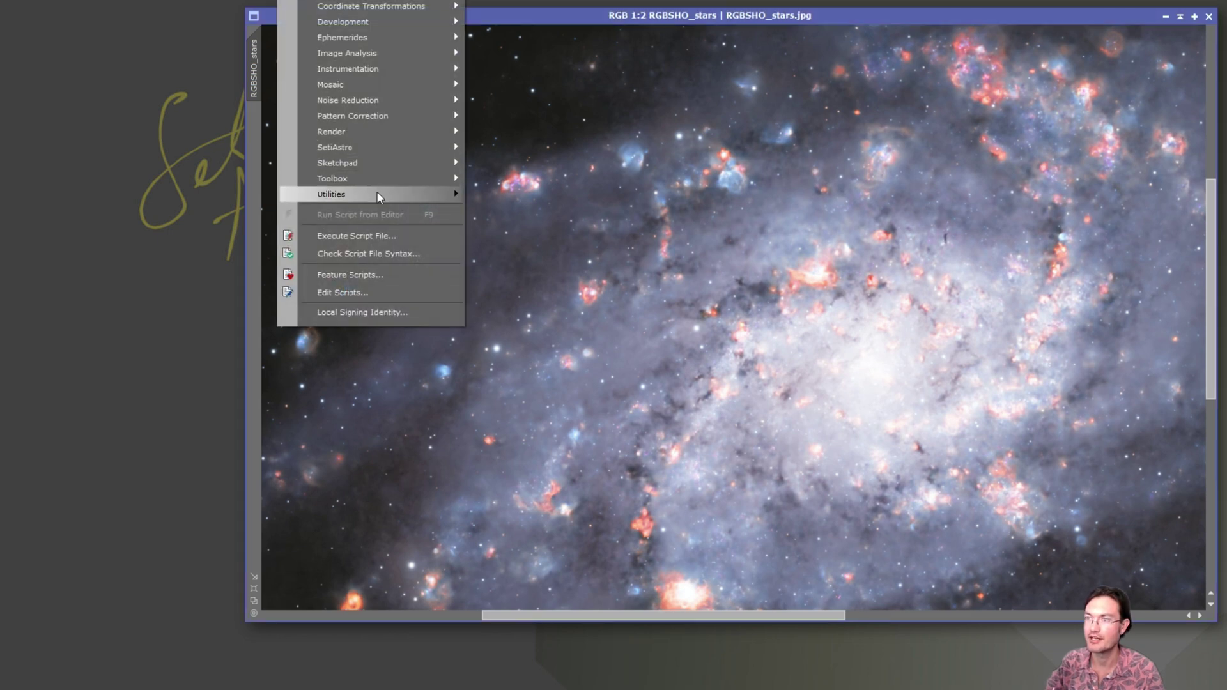
{"action": "mouse_move", "coordinate": [370, 151]}
{"action": "left_click", "coordinate": [547, 363]}
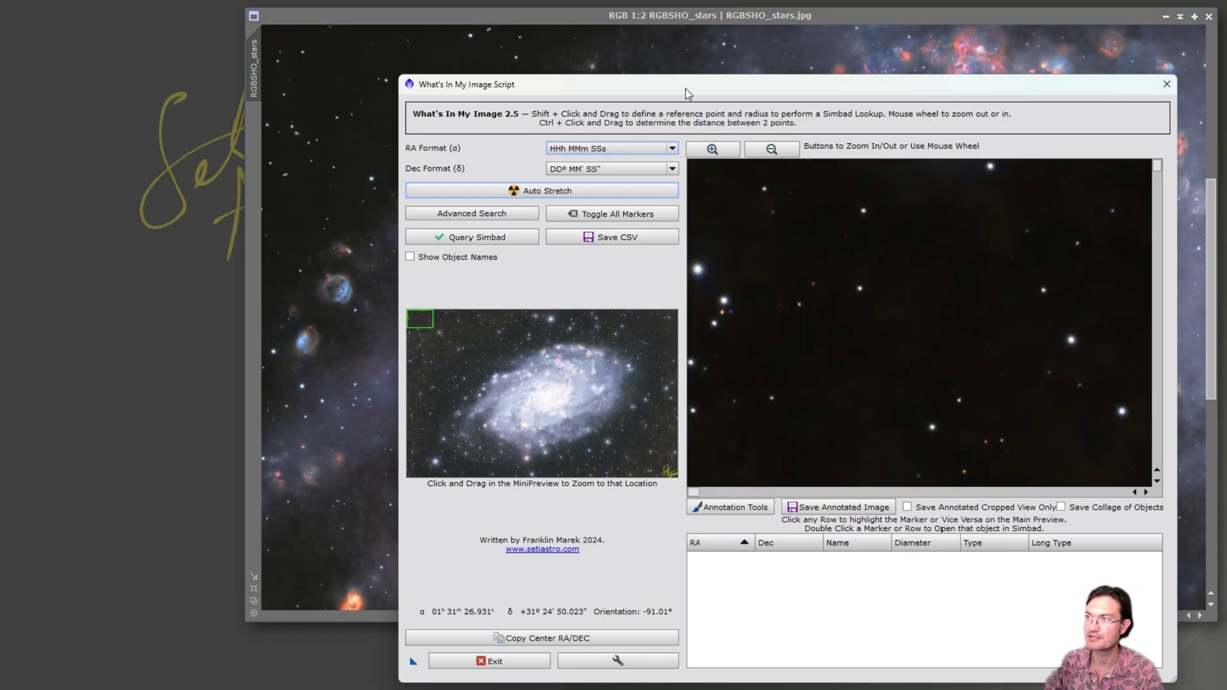
Choose HII (ionized) region as the only object type and query Simbad across the whole image
{"action": "left_click_drag", "start_coordinate": [687, 94], "coordinate": [351, 27]}
{"action": "left_click", "coordinate": [100, 144]}
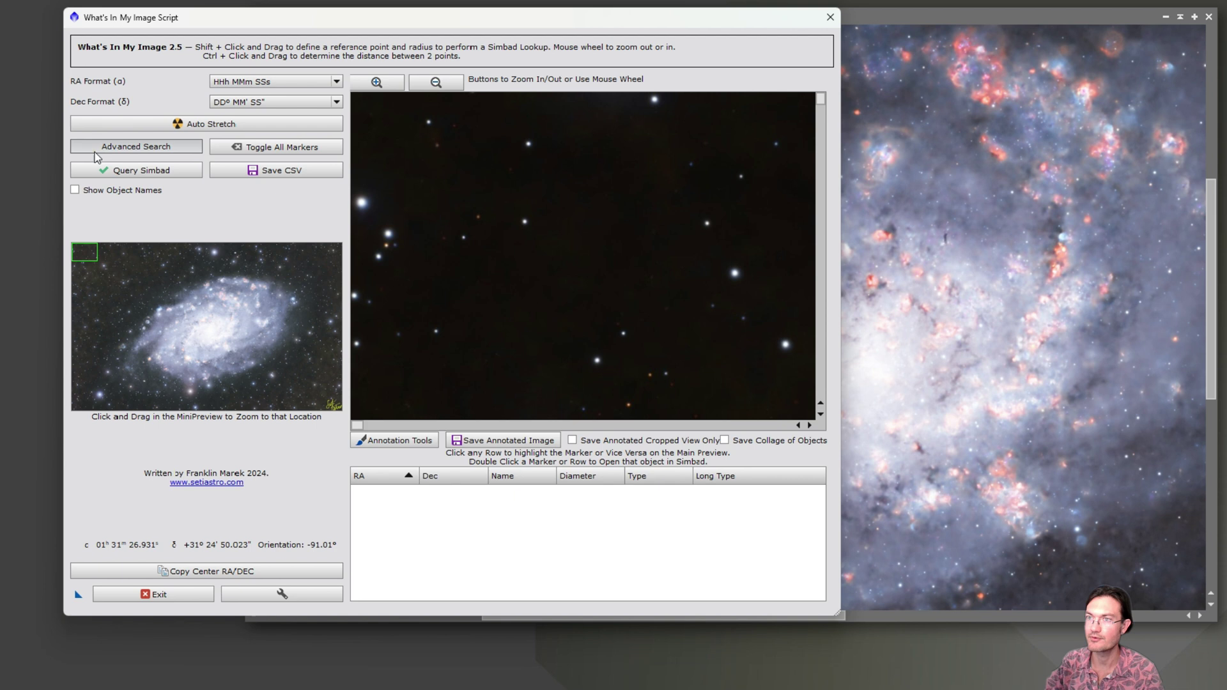
{"action": "scroll", "coordinate": [933, 391], "scroll_direction": "down", "scroll_amount": 20}
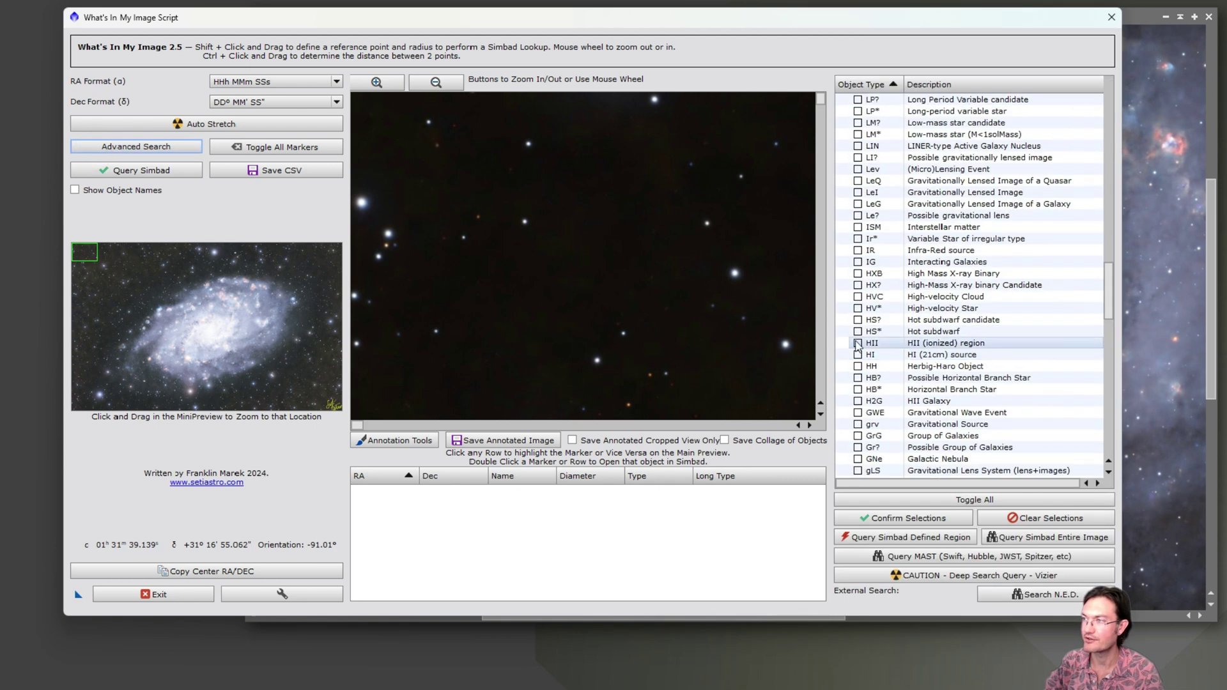
{"action": "left_click", "coordinate": [858, 343]}
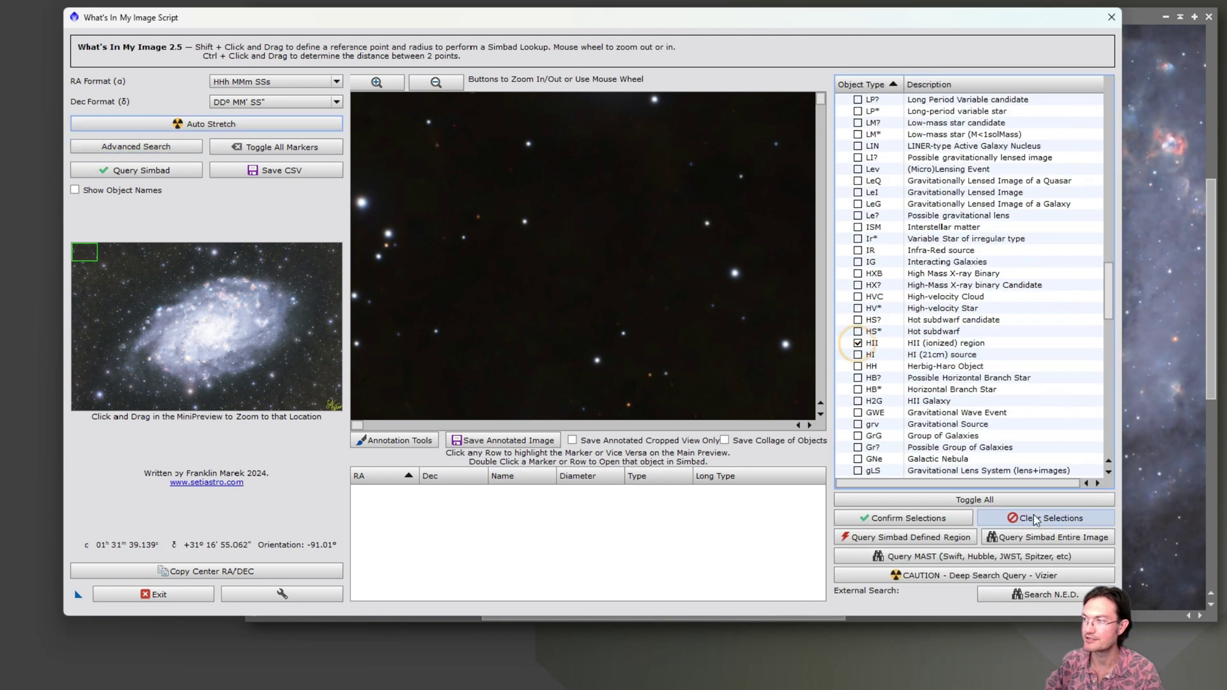
{"action": "left_click", "coordinate": [913, 518]}
{"action": "left_click", "coordinate": [1003, 539]}
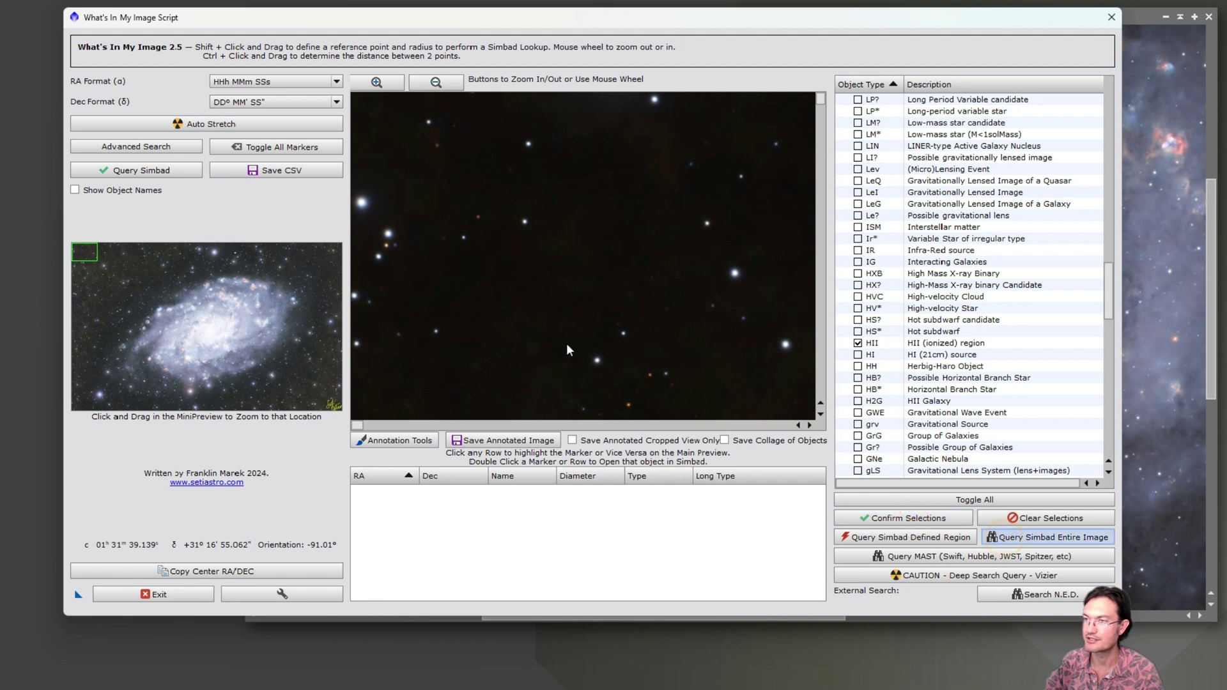
Center the preview on the galaxy core and inspect the BCLMP 754 and HBW 1258 entries
{"action": "left_click", "coordinate": [208, 340]}
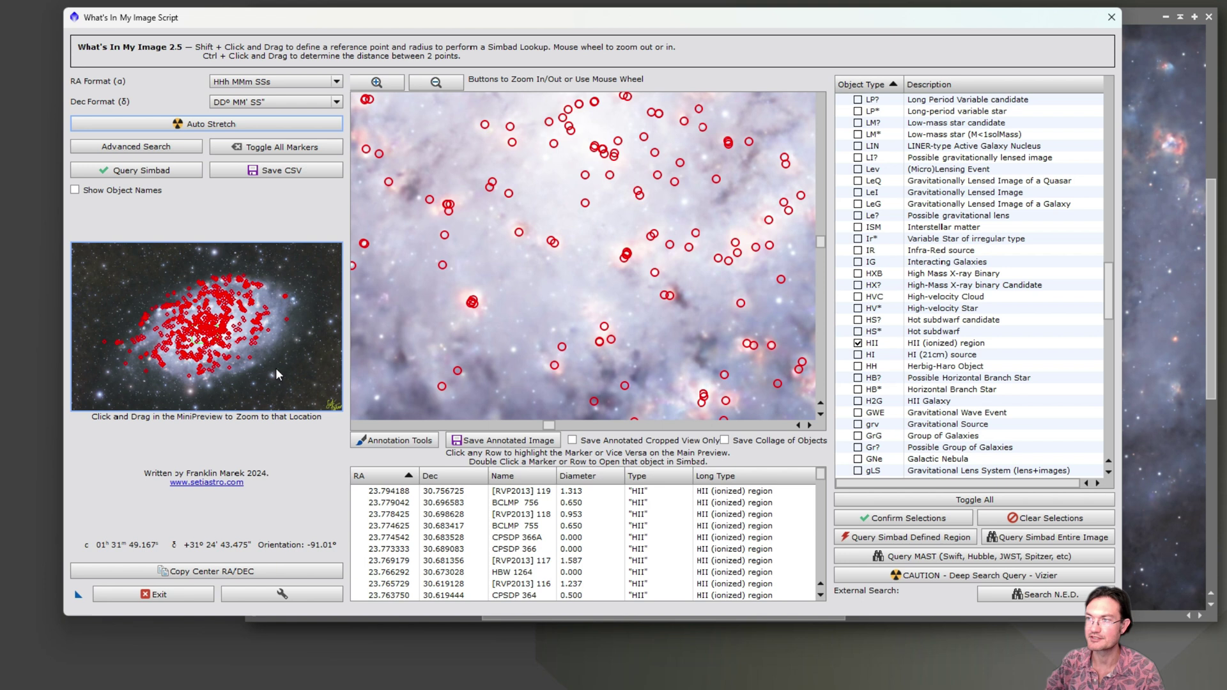
{"action": "scroll", "coordinate": [637, 504], "scroll_direction": "down", "scroll_amount": 5}
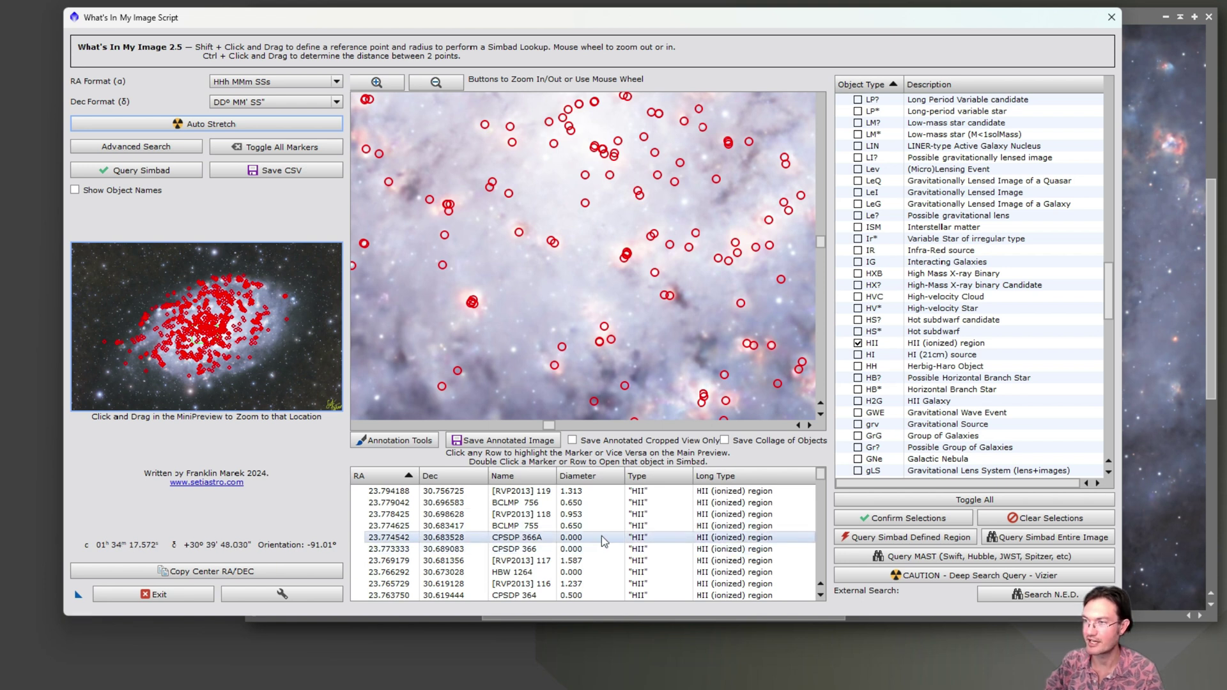
{"action": "scroll", "coordinate": [635, 536], "scroll_direction": "up", "scroll_amount": 4}
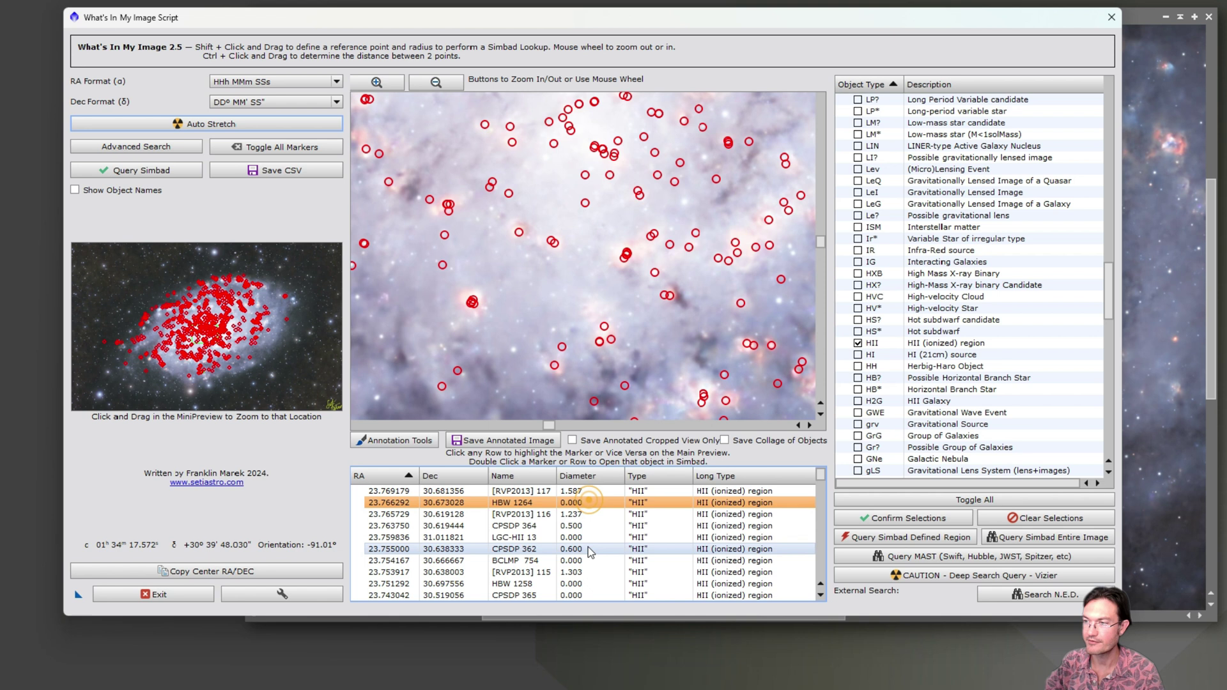
{"action": "left_click", "coordinate": [594, 560]}
{"action": "left_click", "coordinate": [600, 583]}
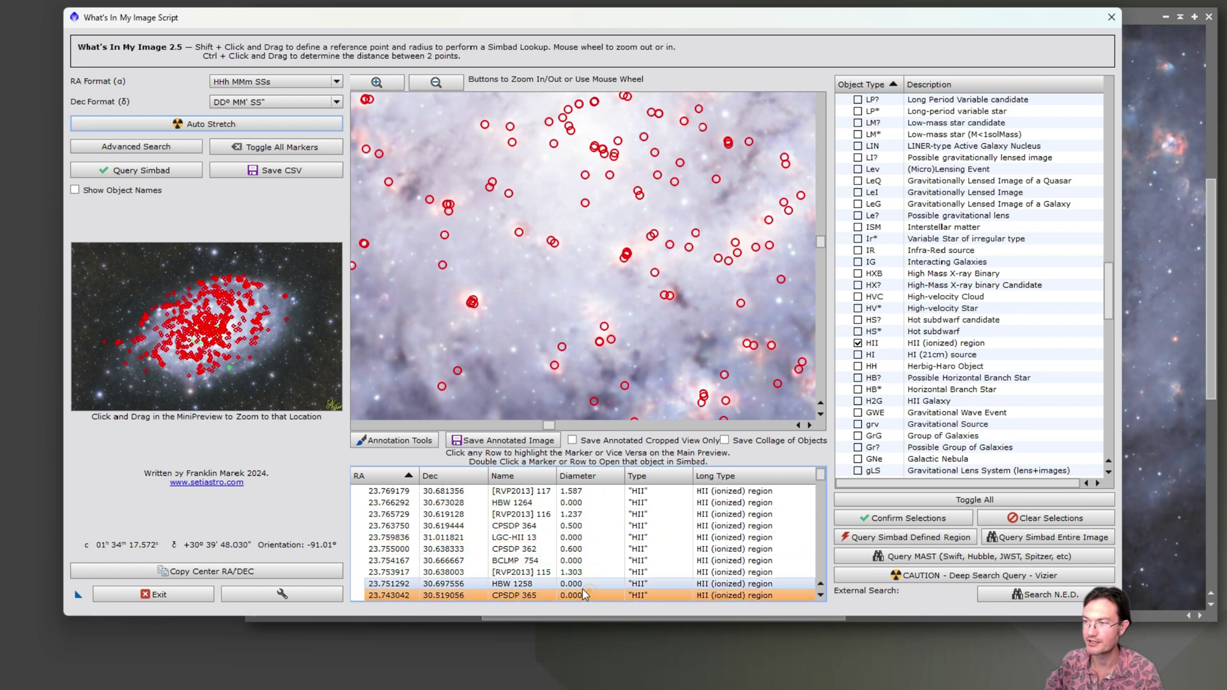
{"action": "scroll", "coordinate": [669, 561], "scroll_direction": "down", "scroll_amount": 2}
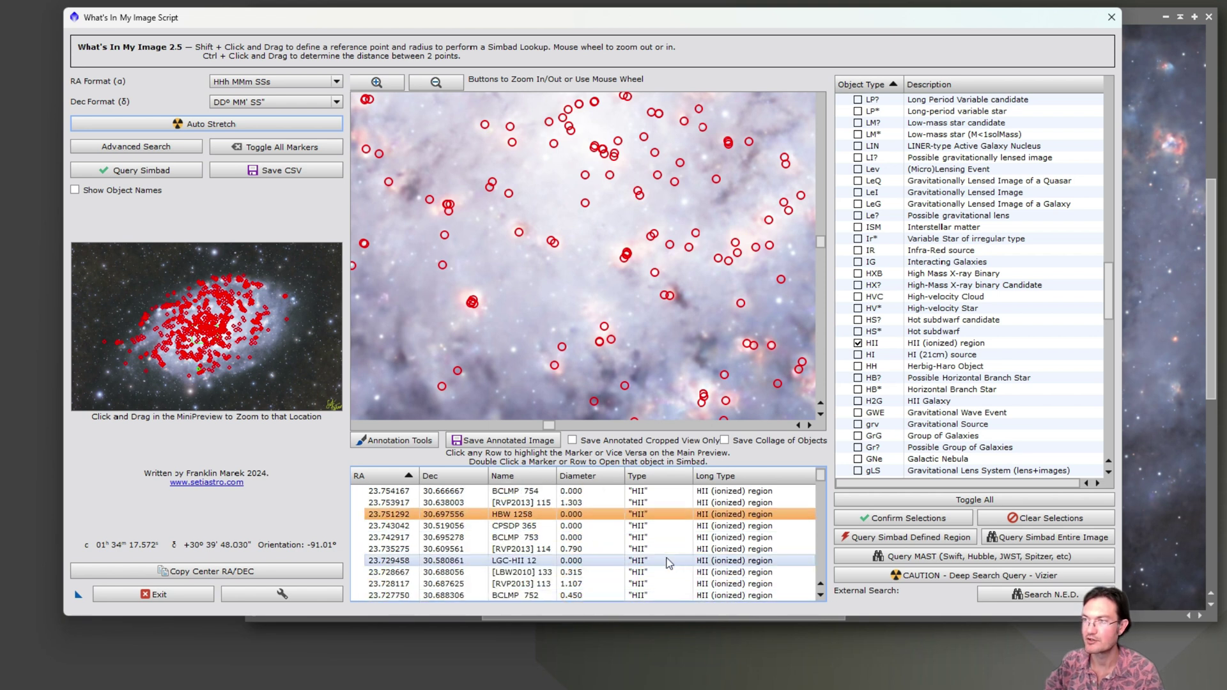
Sort results by diameter and select the zero-diameter rows BCLMP 275 through [LHK2017] 1
{"action": "left_click", "coordinate": [580, 476]}
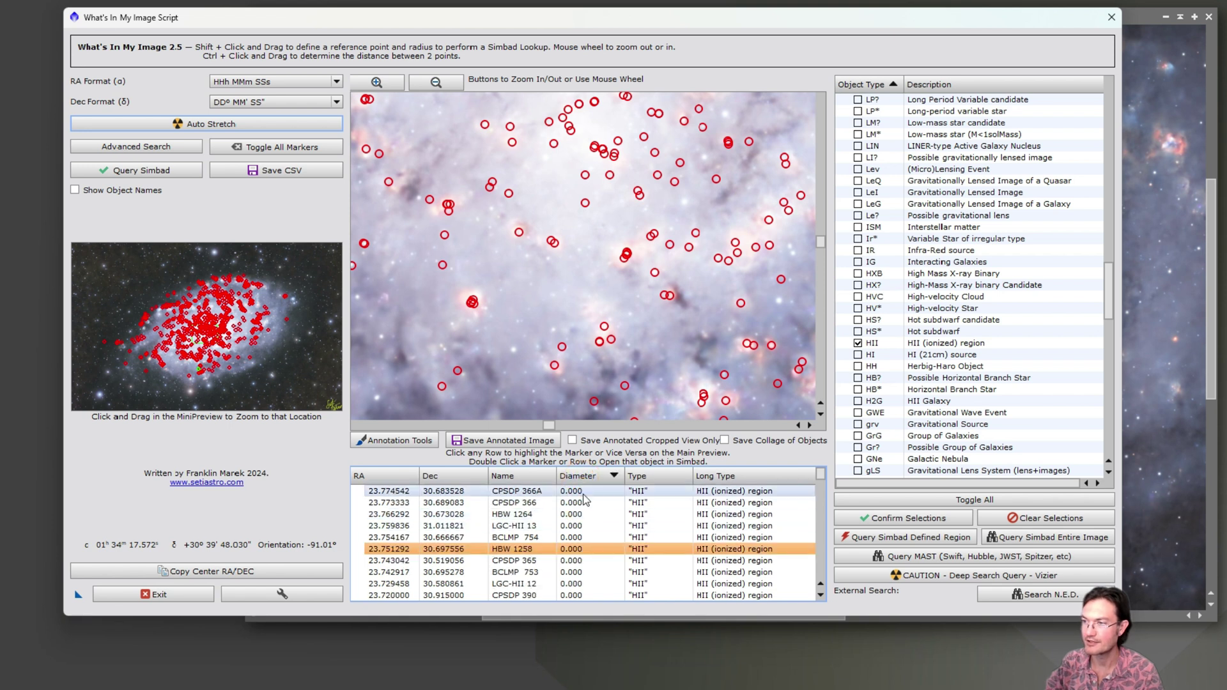
{"action": "left_click", "coordinate": [583, 492]}
{"action": "scroll", "coordinate": [610, 521], "scroll_direction": "down", "scroll_amount": 10}
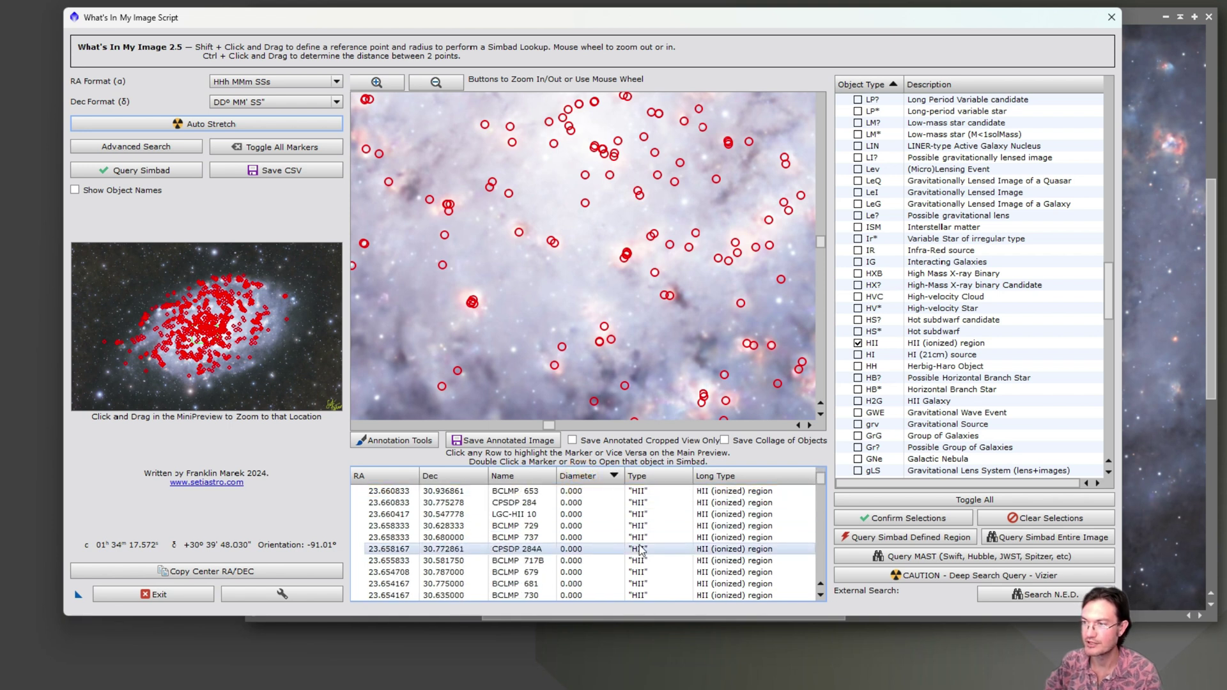
{"action": "scroll", "coordinate": [634, 542], "scroll_direction": "down", "scroll_amount": 5}
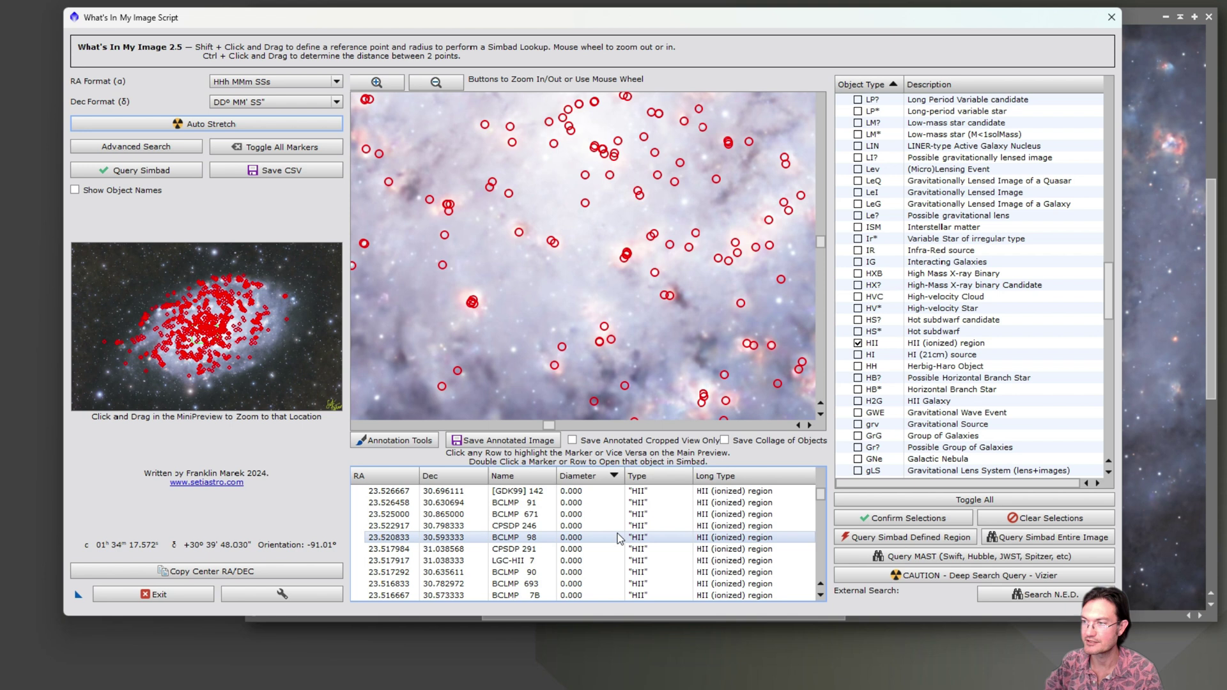
{"action": "scroll", "coordinate": [610, 543], "scroll_direction": "down", "scroll_amount": 5}
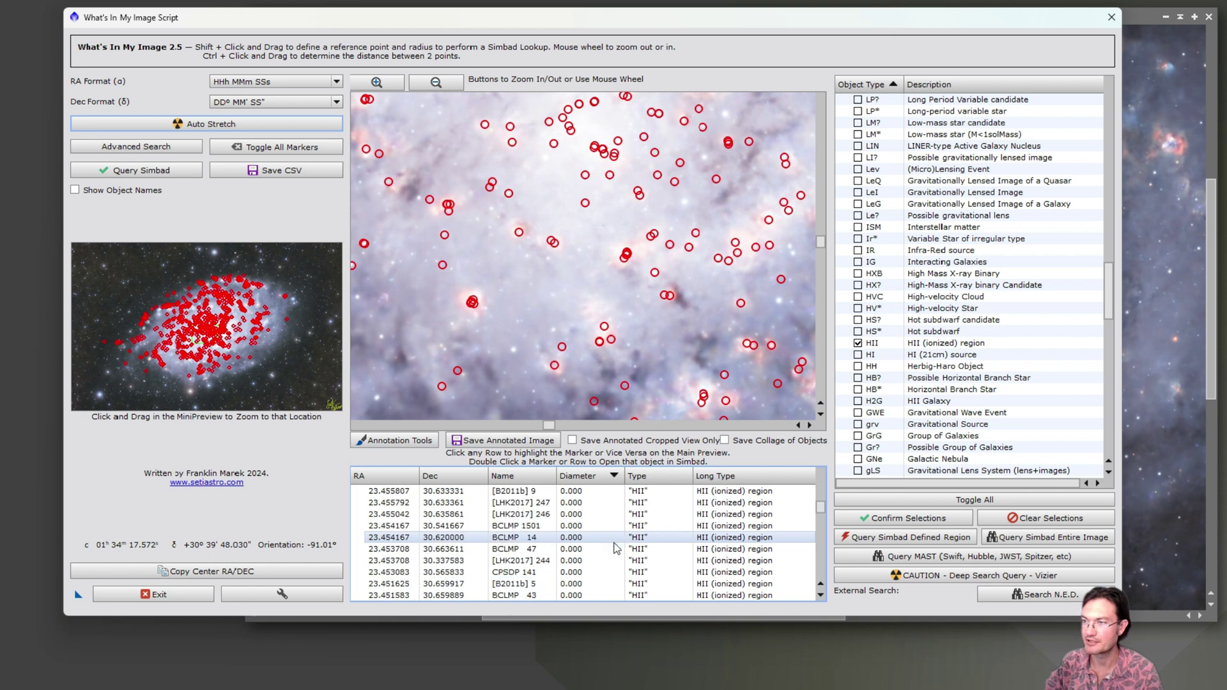
{"action": "scroll", "coordinate": [601, 542], "scroll_direction": "down", "scroll_amount": 5}
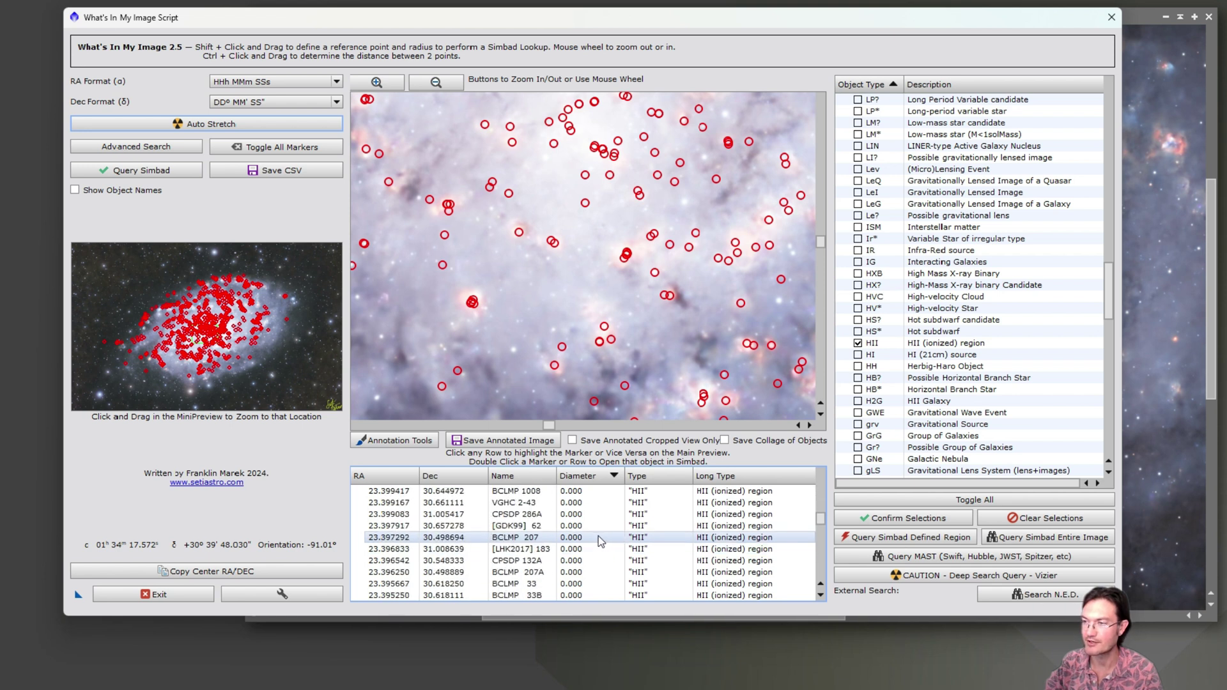
{"action": "scroll", "coordinate": [601, 538], "scroll_direction": "down", "scroll_amount": 10}
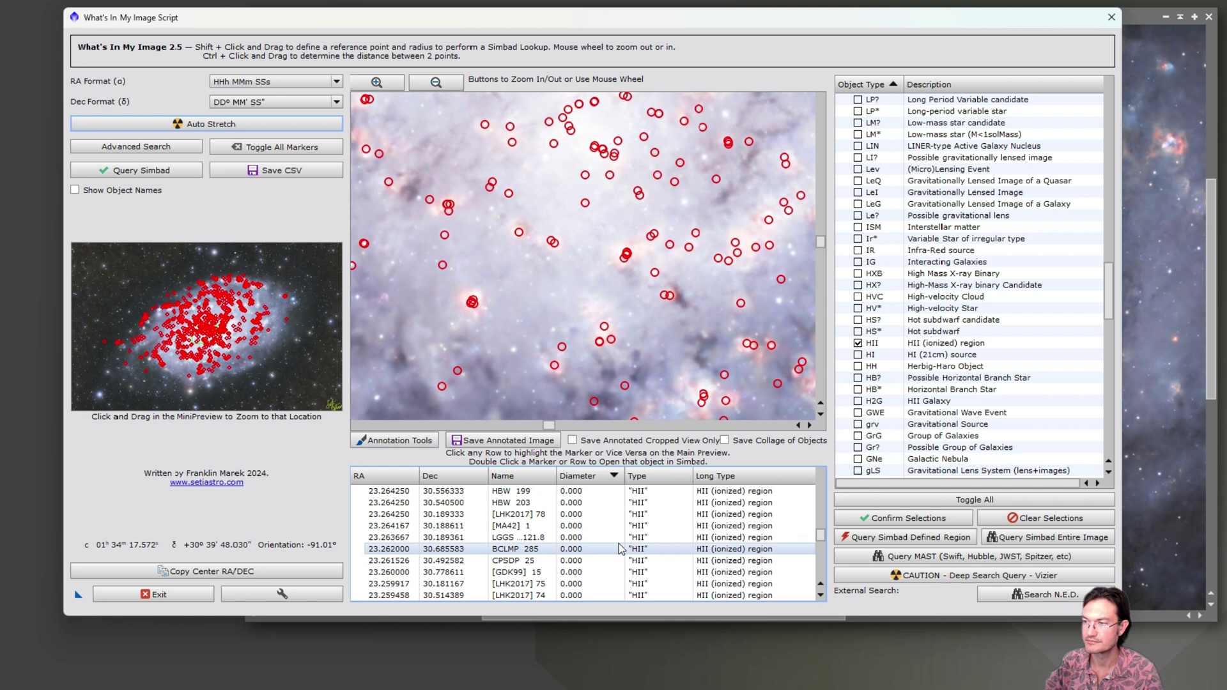
{"action": "scroll", "coordinate": [604, 559], "scroll_direction": "up", "scroll_amount": 1}
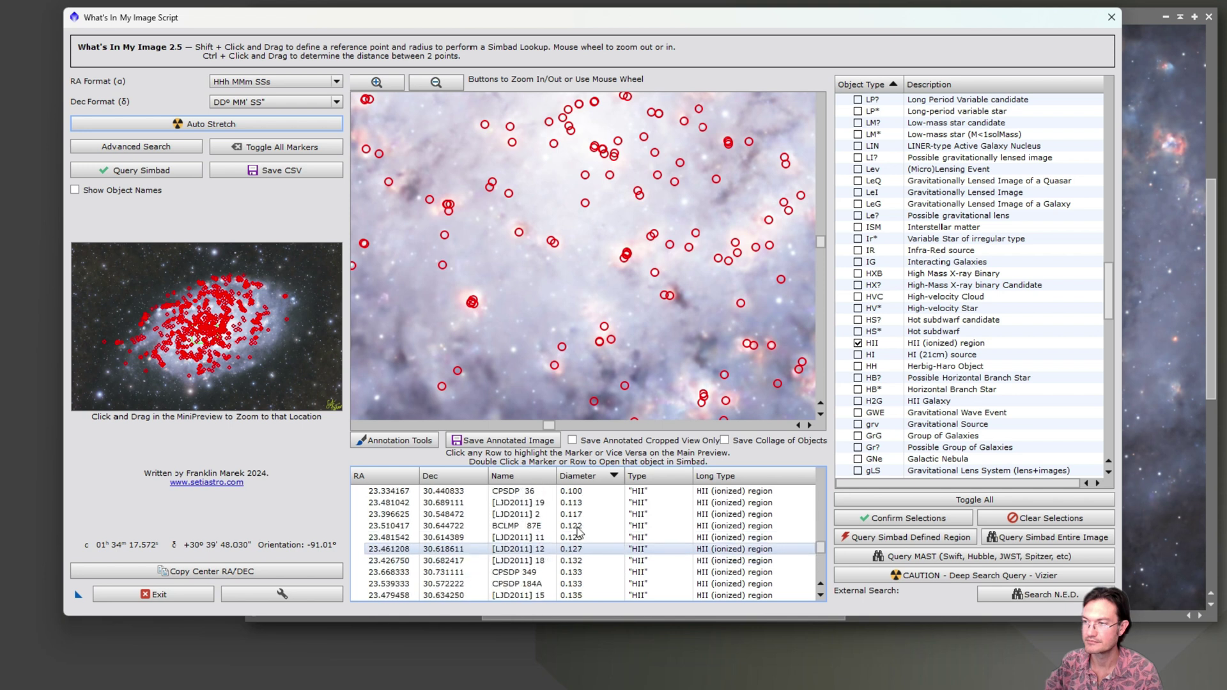
{"action": "scroll", "coordinate": [597, 557], "scroll_direction": "down", "scroll_amount": 3}
{"action": "scroll", "coordinate": [589, 554], "scroll_direction": "up", "scroll_amount": 2}
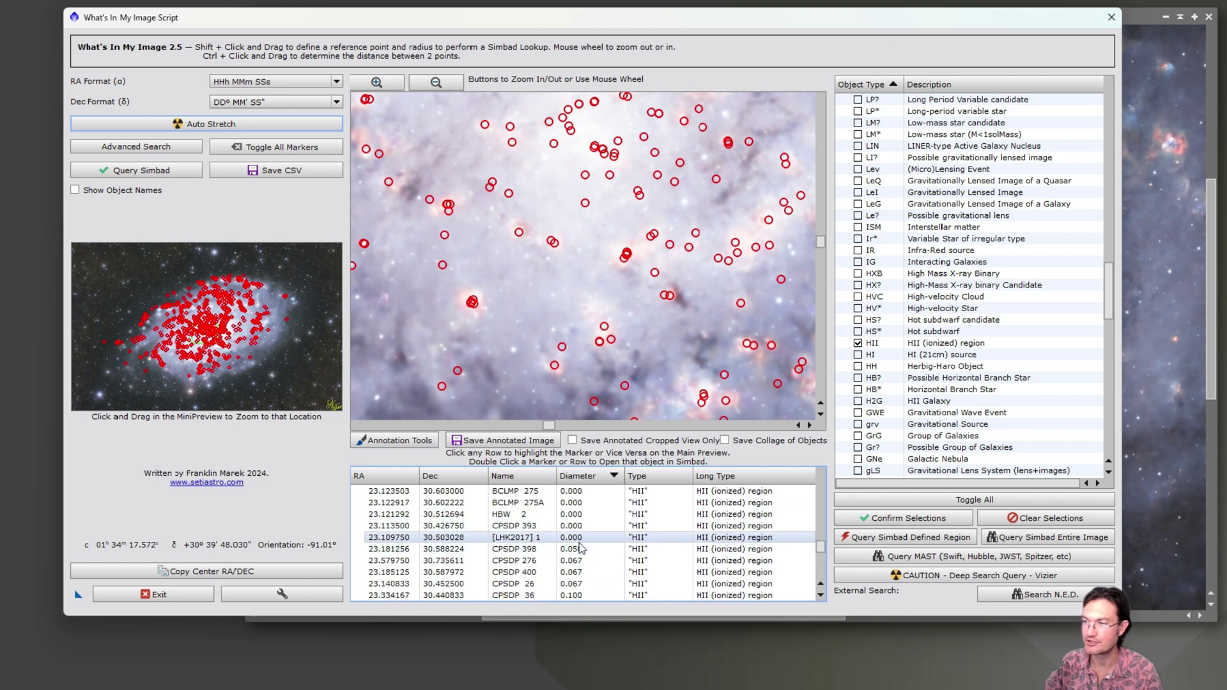
{"action": "left_click", "coordinate": [579, 540], "text": "shift"}
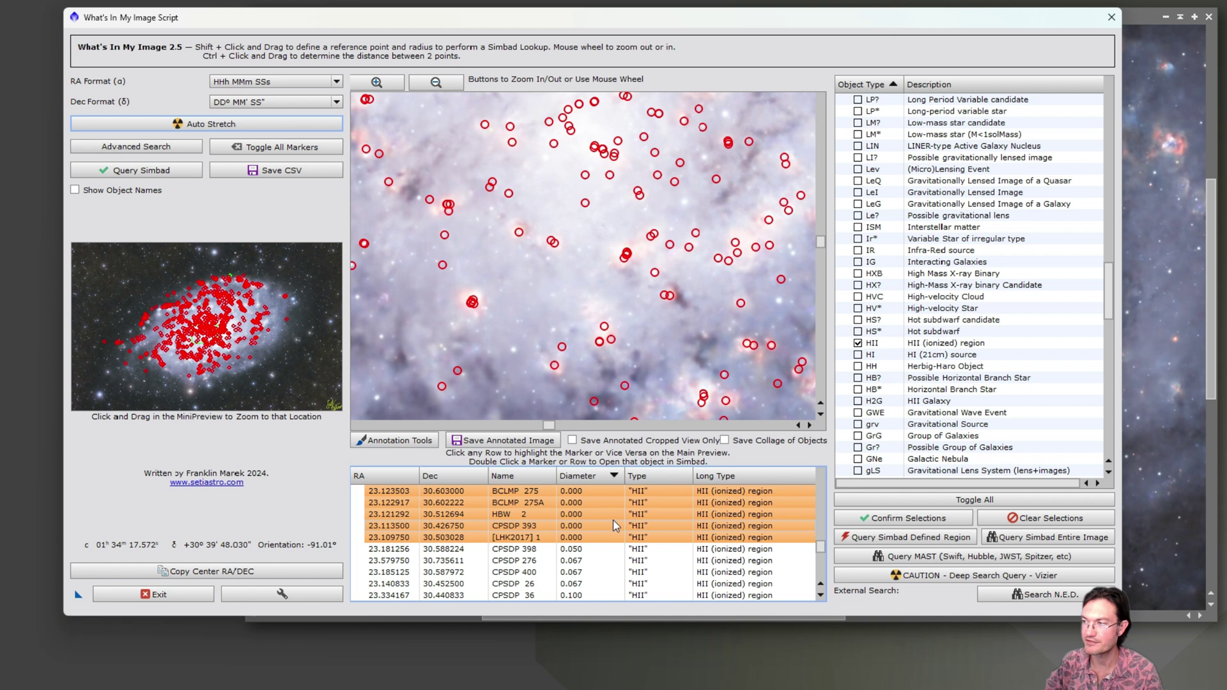
Delete the five selected zero-diameter rows via Annotation Tools, leaving CPSDP 398 (0.050) first
{"action": "left_click", "coordinate": [430, 443]}
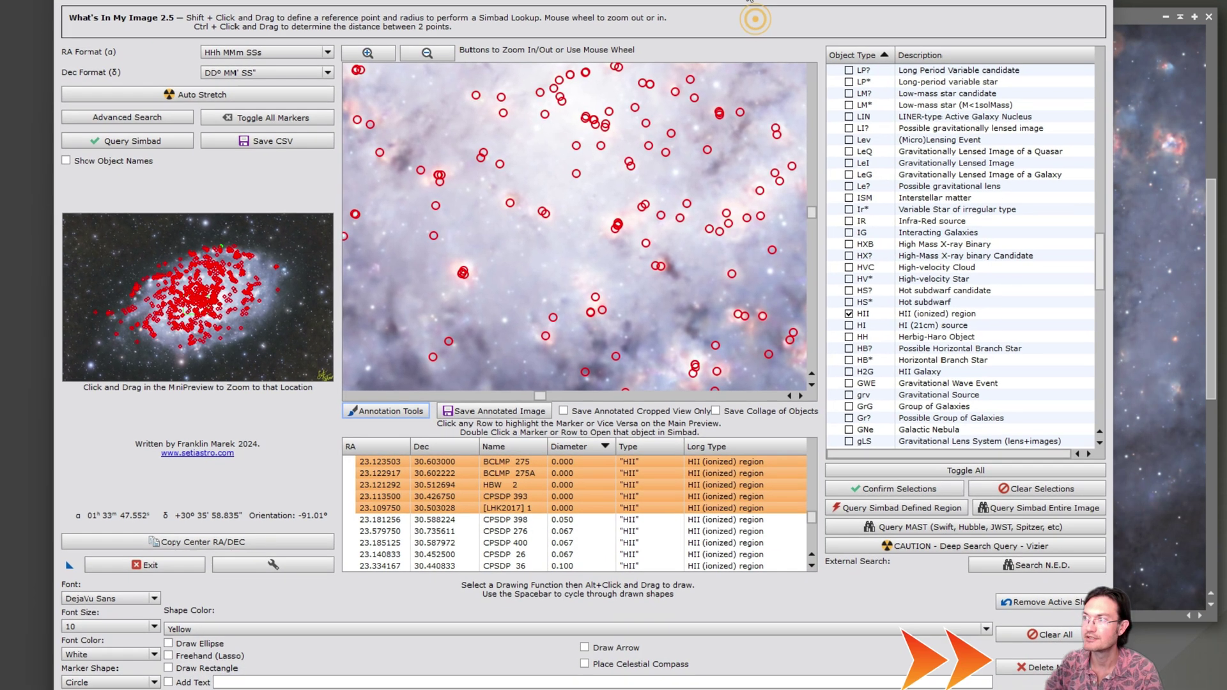
{"action": "left_click_drag", "start_coordinate": [758, 25], "coordinate": [748, 0]}
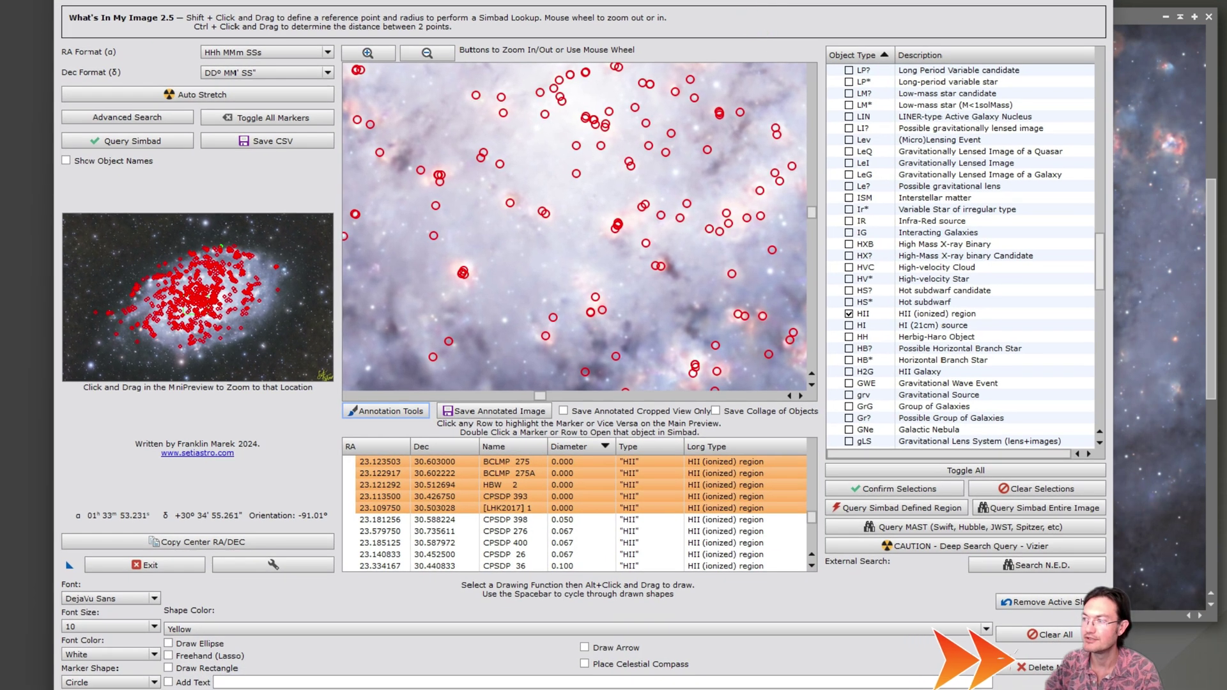
{"action": "left_click", "coordinate": [1040, 667]}
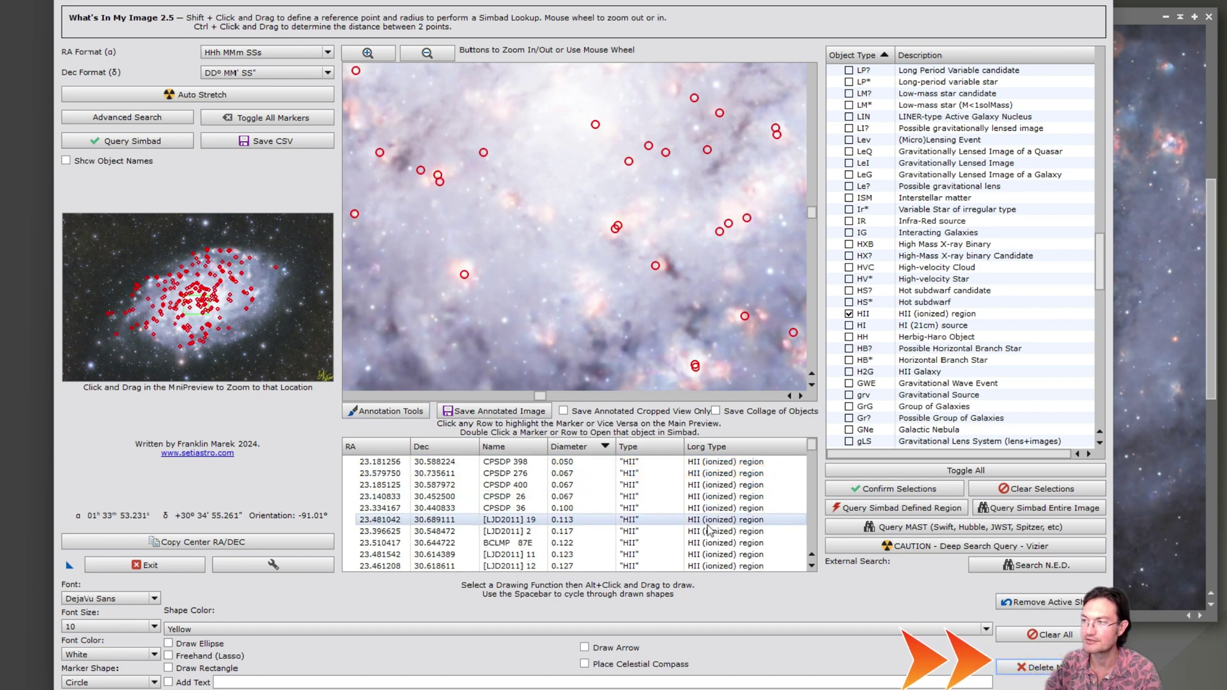
{"action": "scroll", "coordinate": [681, 520], "scroll_direction": "down", "scroll_amount": 10}
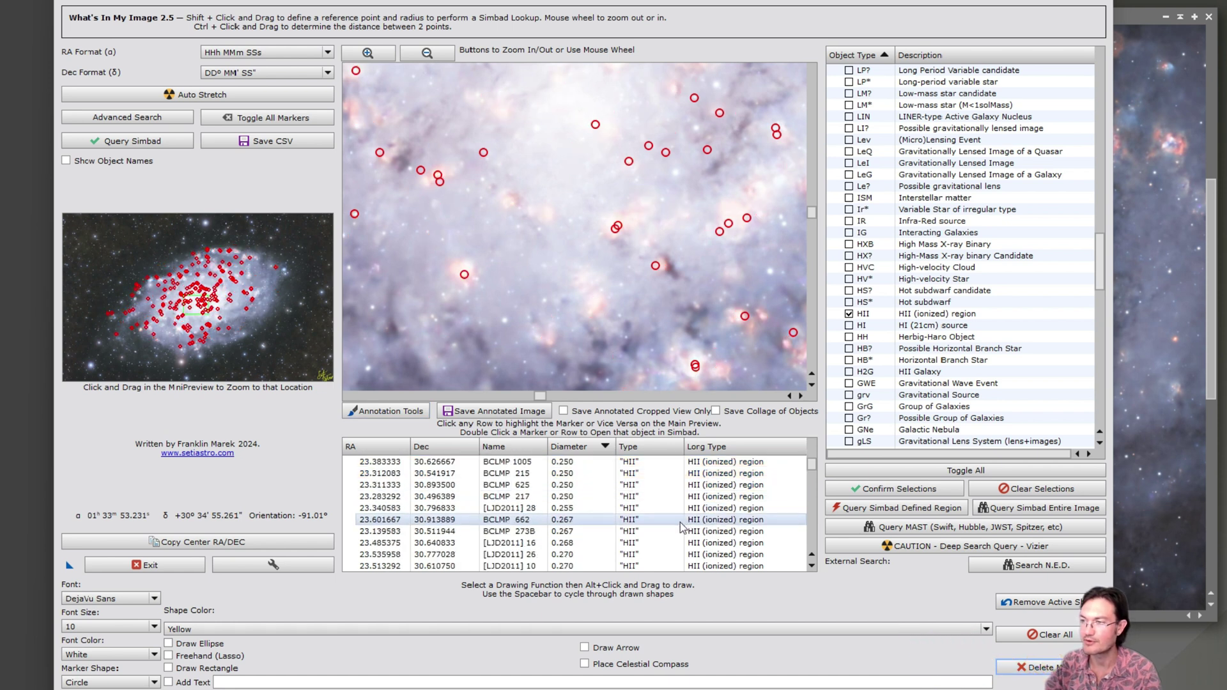
{"action": "scroll", "coordinate": [679, 522], "scroll_direction": "down", "scroll_amount": 5}
{"action": "scroll", "coordinate": [592, 515], "scroll_direction": "down", "scroll_amount": 5}
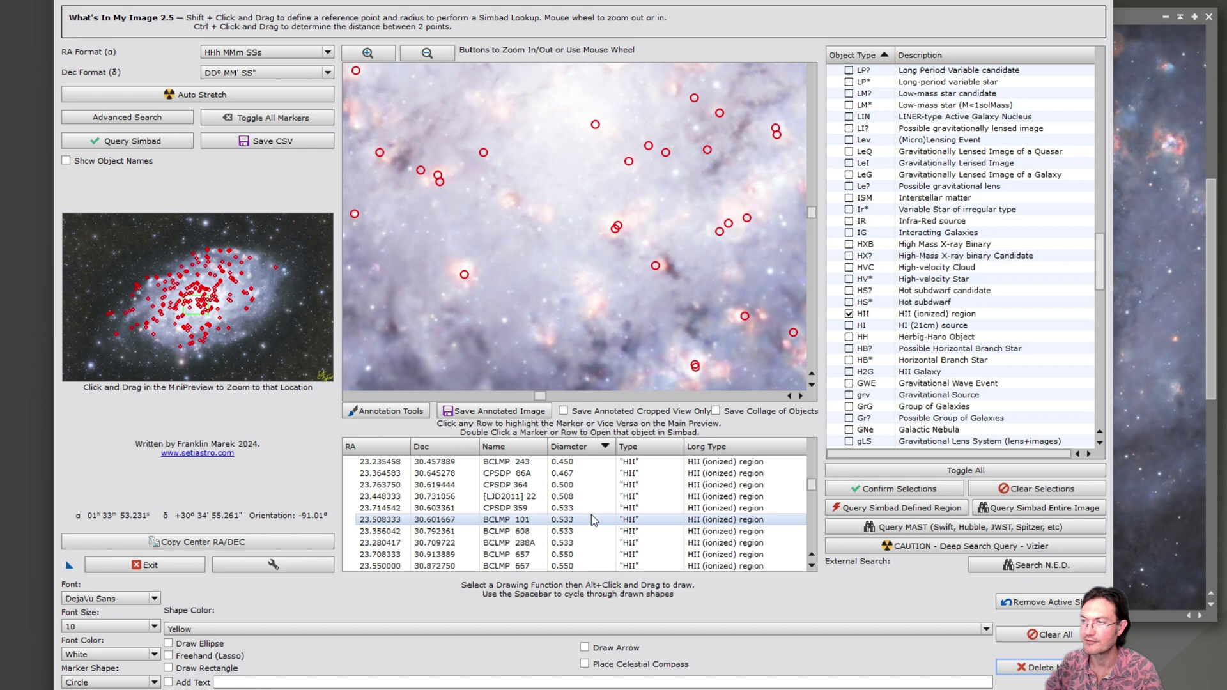
{"action": "scroll", "coordinate": [592, 515], "scroll_direction": "up", "scroll_amount": 20}
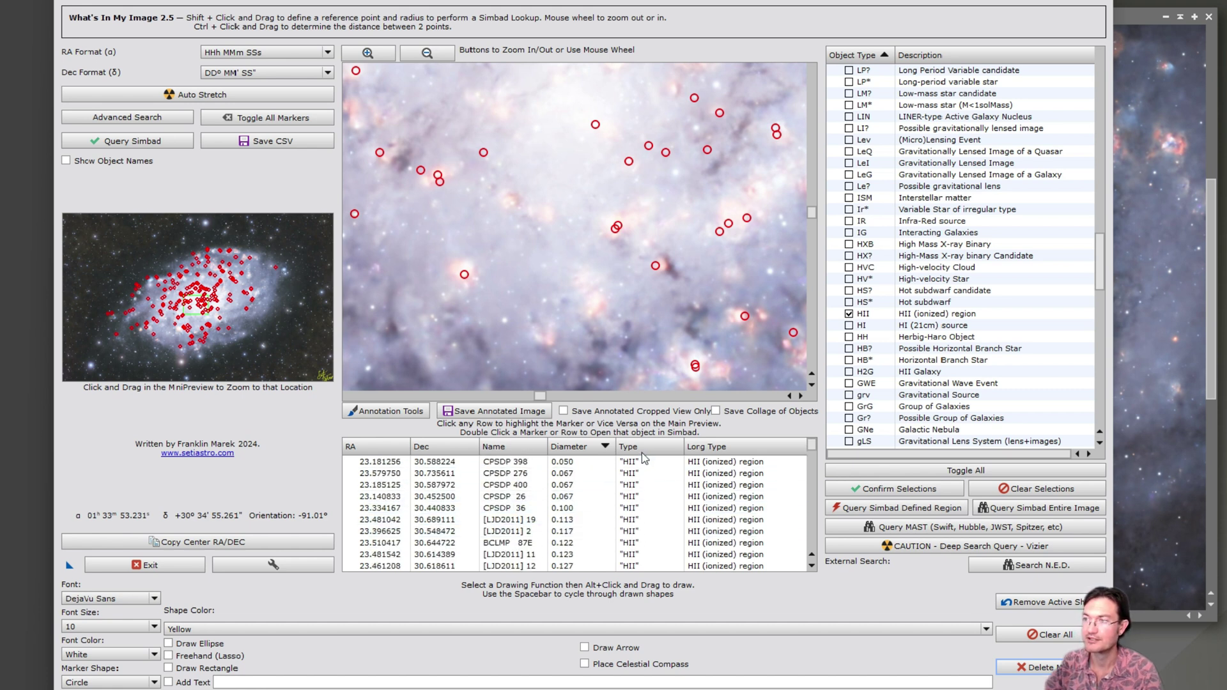
Enable the object collage and save it to the Desktop as 'triangulum hii regions'
{"action": "left_click", "coordinate": [716, 410]}
{"action": "left_click", "coordinate": [521, 411]}
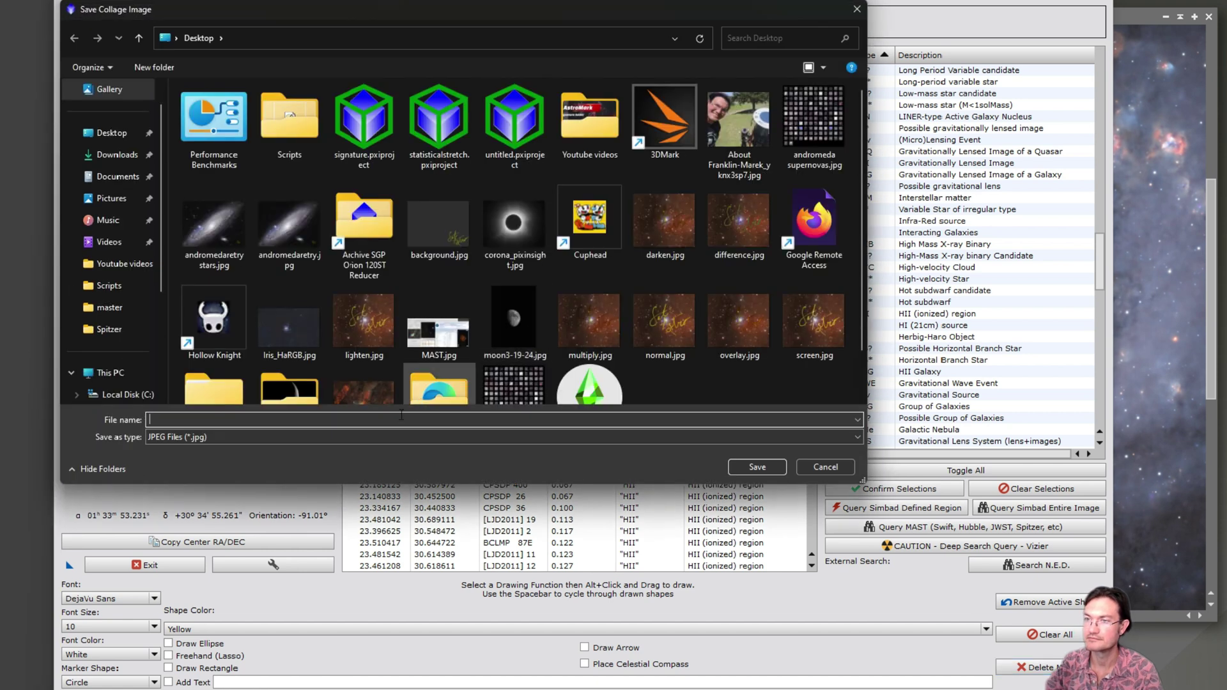
{"action": "type", "text": "trai"}
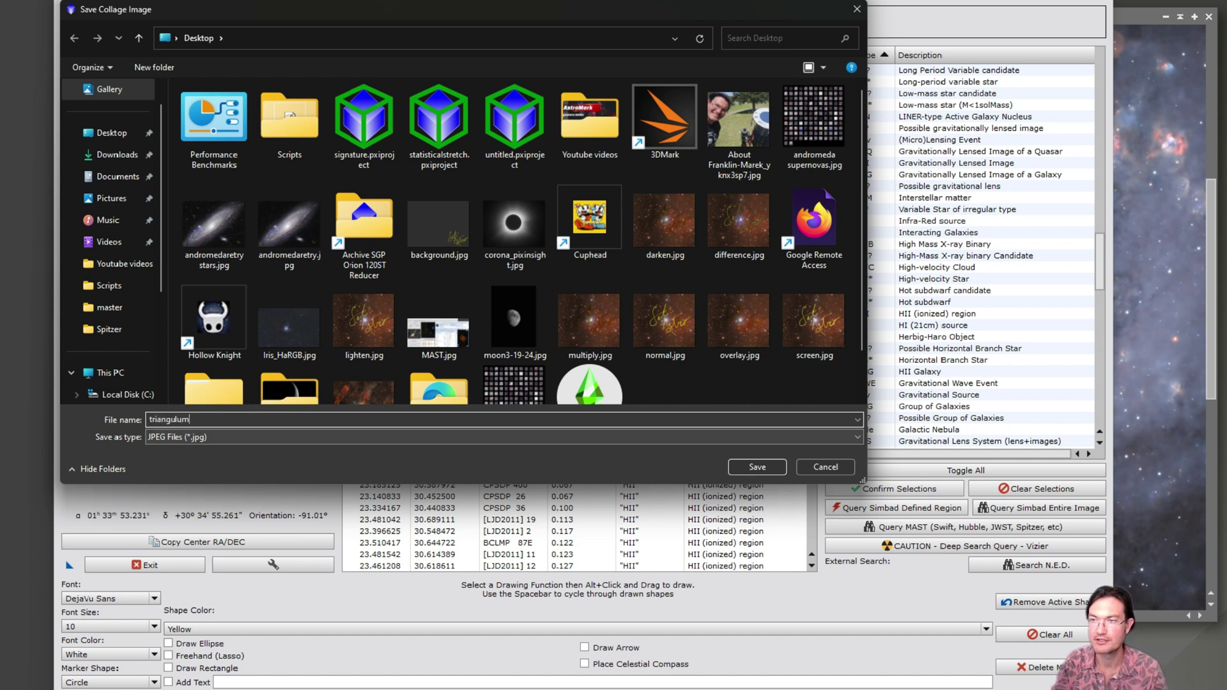
{"action": "type", "text": "n"}
{"action": "key", "text": "Return"}
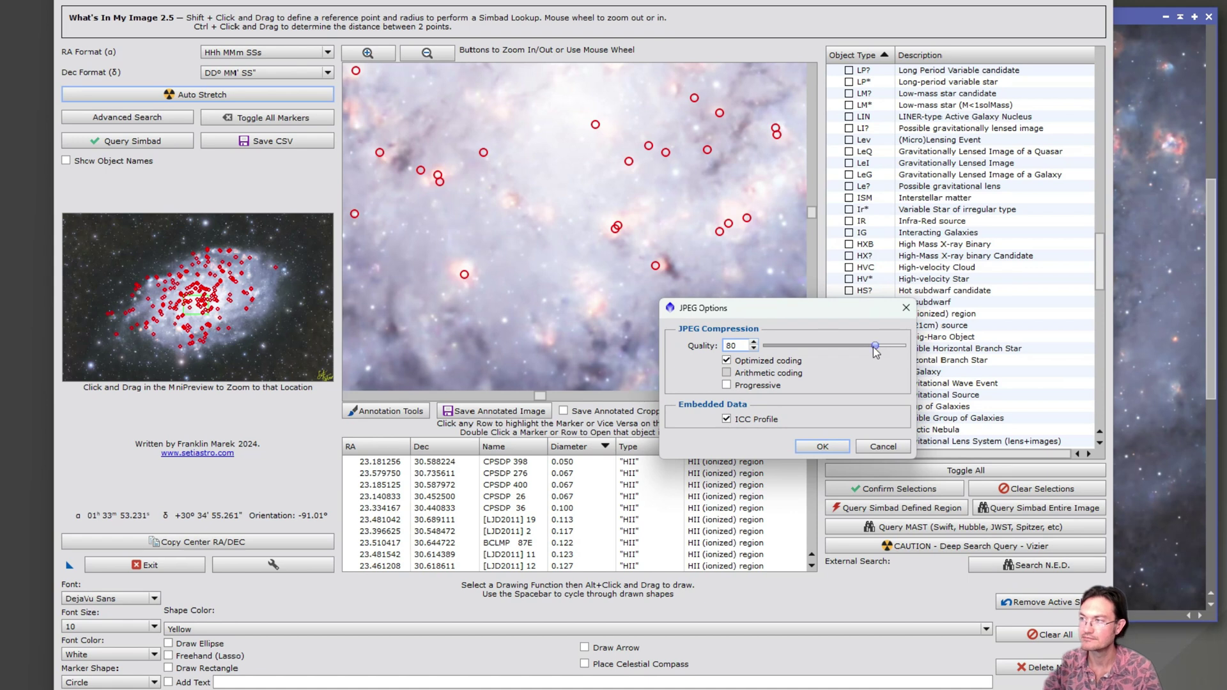
Accept JPEG quality 80, dismiss the extra save dialog, and open triangulum hii regions.jpg
{"action": "left_click", "coordinate": [822, 446]}
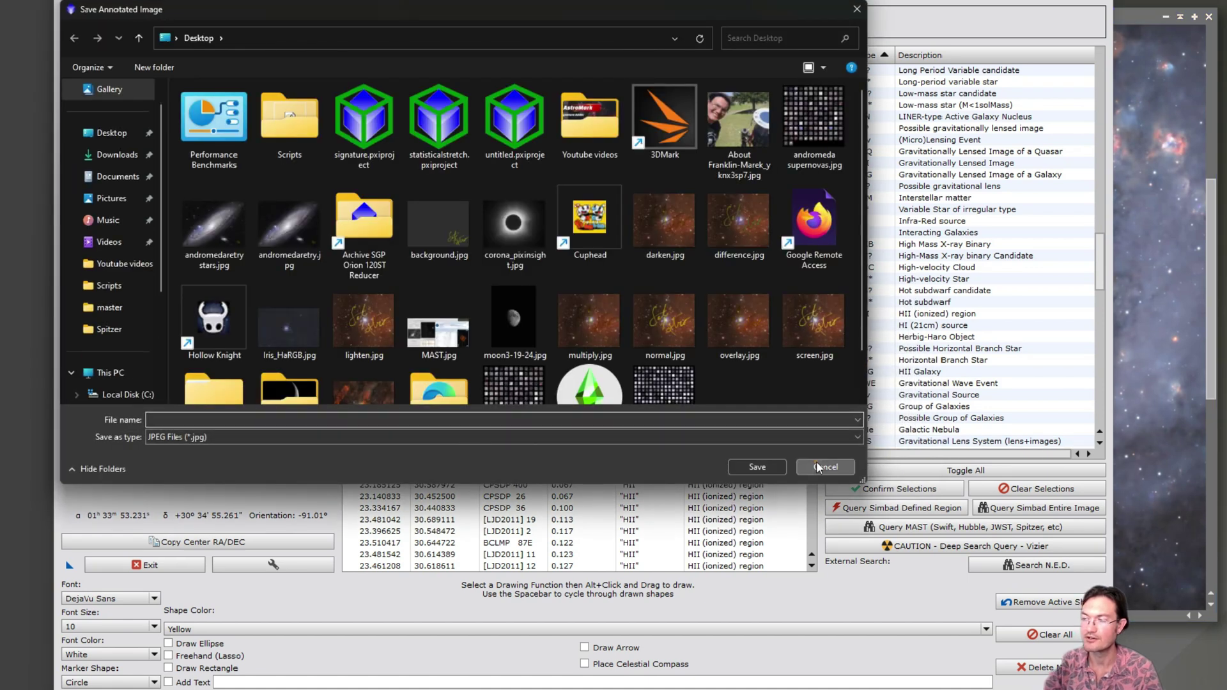
{"action": "left_click", "coordinate": [815, 461]}
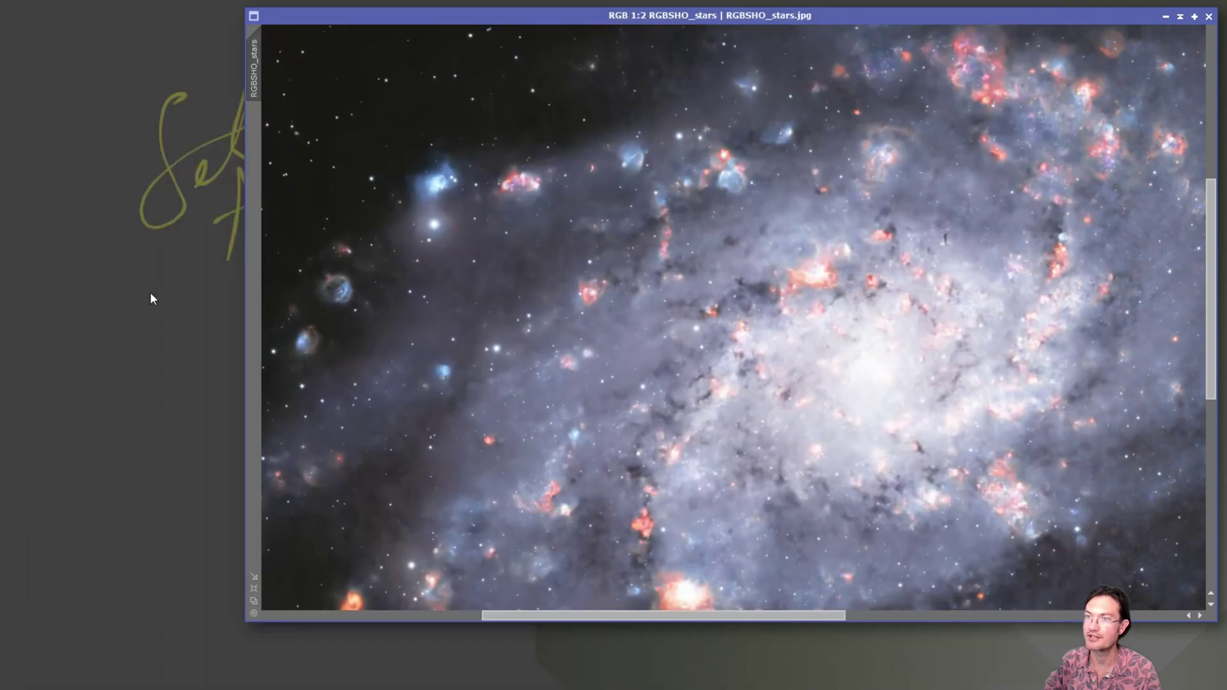
{"action": "left_click", "coordinate": [151, 293]}
{"action": "scroll", "coordinate": [447, 220], "scroll_direction": "down", "scroll_amount": 3}
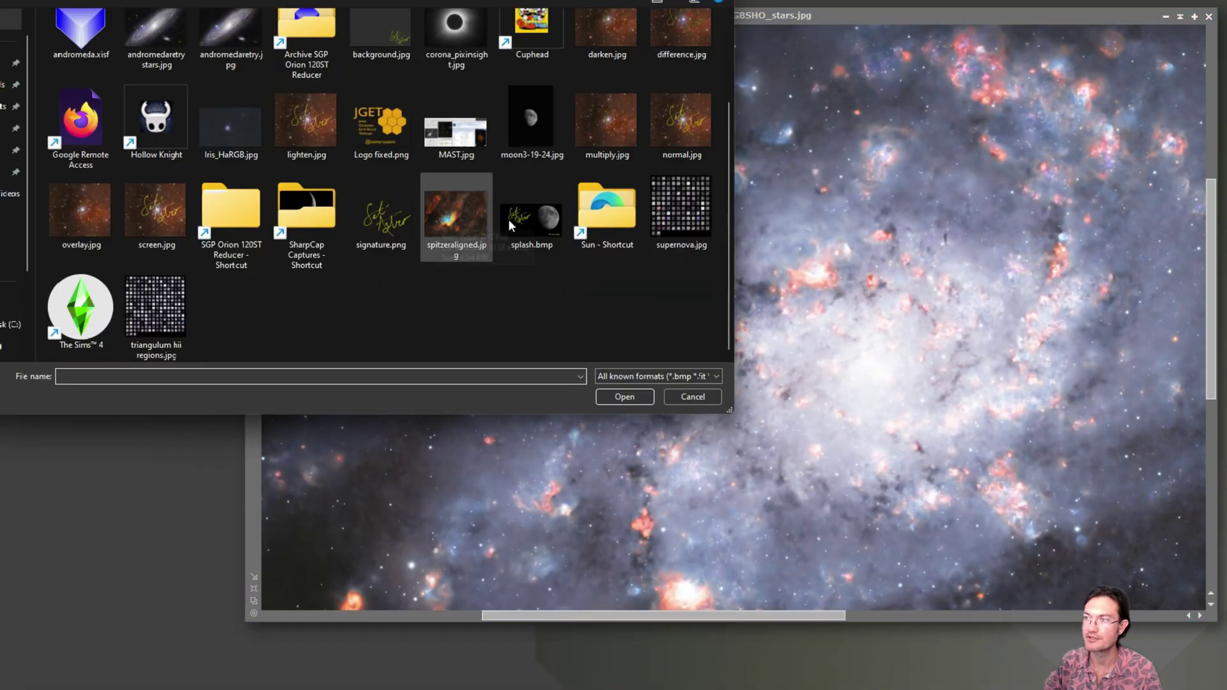
{"action": "left_click", "coordinate": [159, 300]}
{"action": "double_click", "coordinate": [159, 294]}
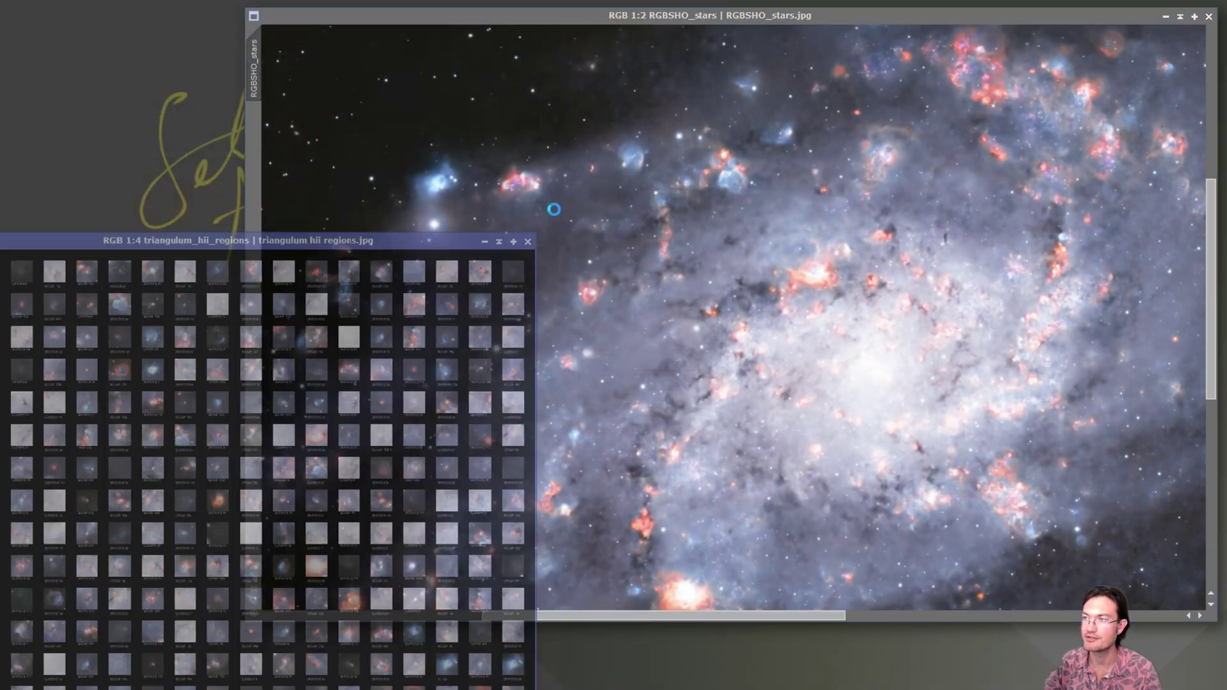
Enlarge and zoom the HII collage window to review it, then close it
{"action": "left_click_drag", "start_coordinate": [341, 240], "coordinate": [539, 41]}
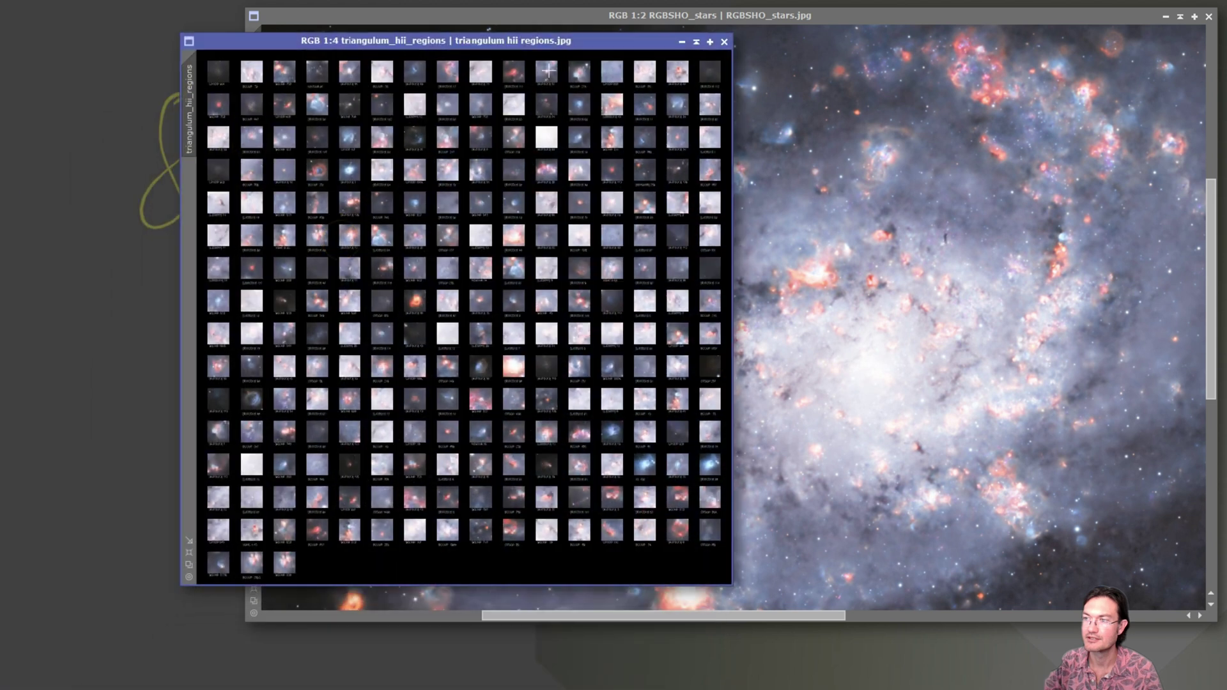
{"action": "left_click", "coordinate": [733, 585]}
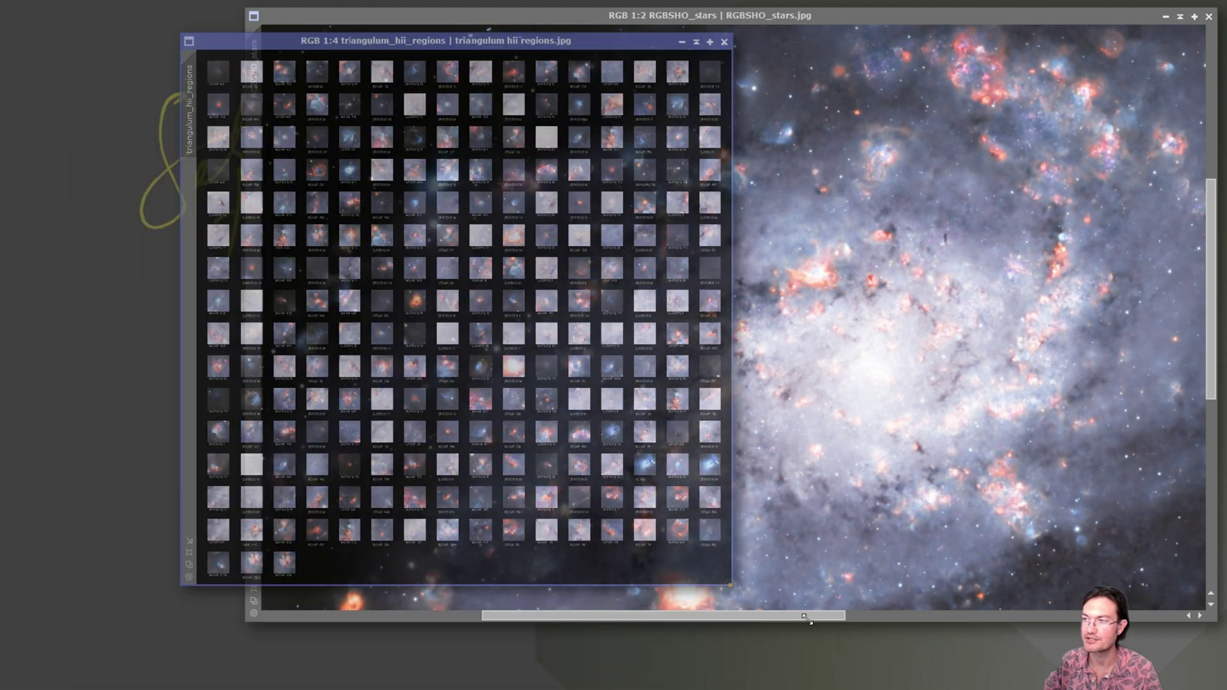
{"action": "scroll", "coordinate": [748, 293], "scroll_direction": "up", "scroll_amount": 2}
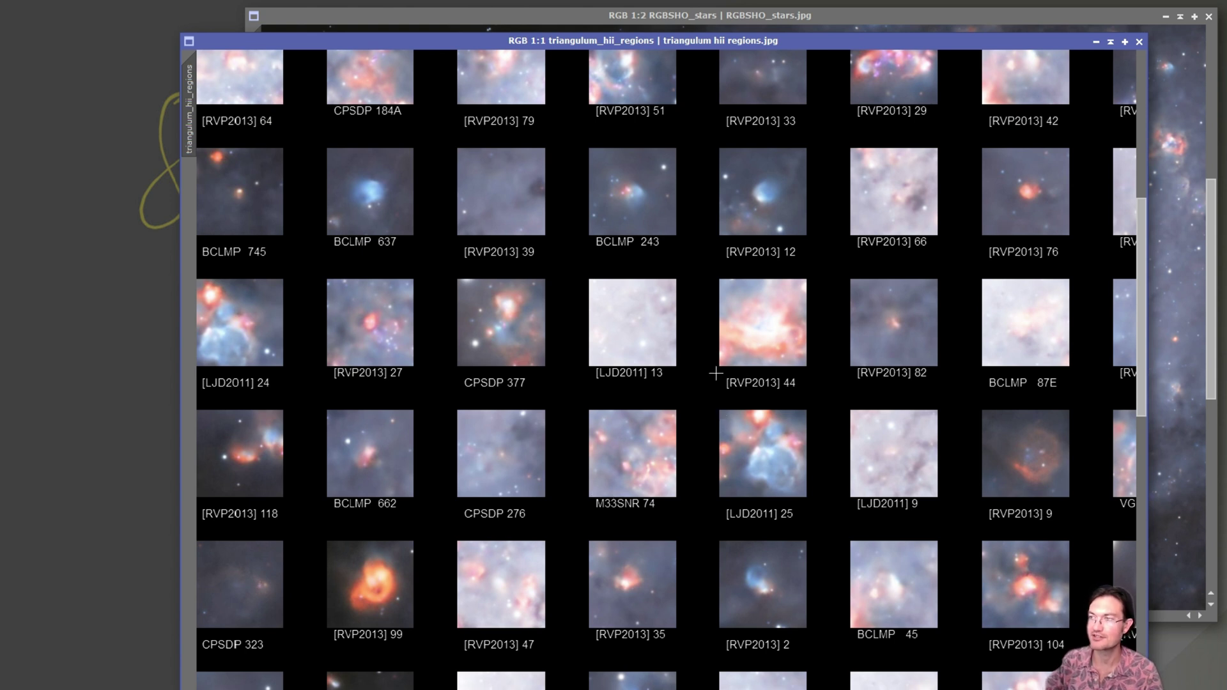
{"action": "left_click", "coordinate": [1139, 42]}
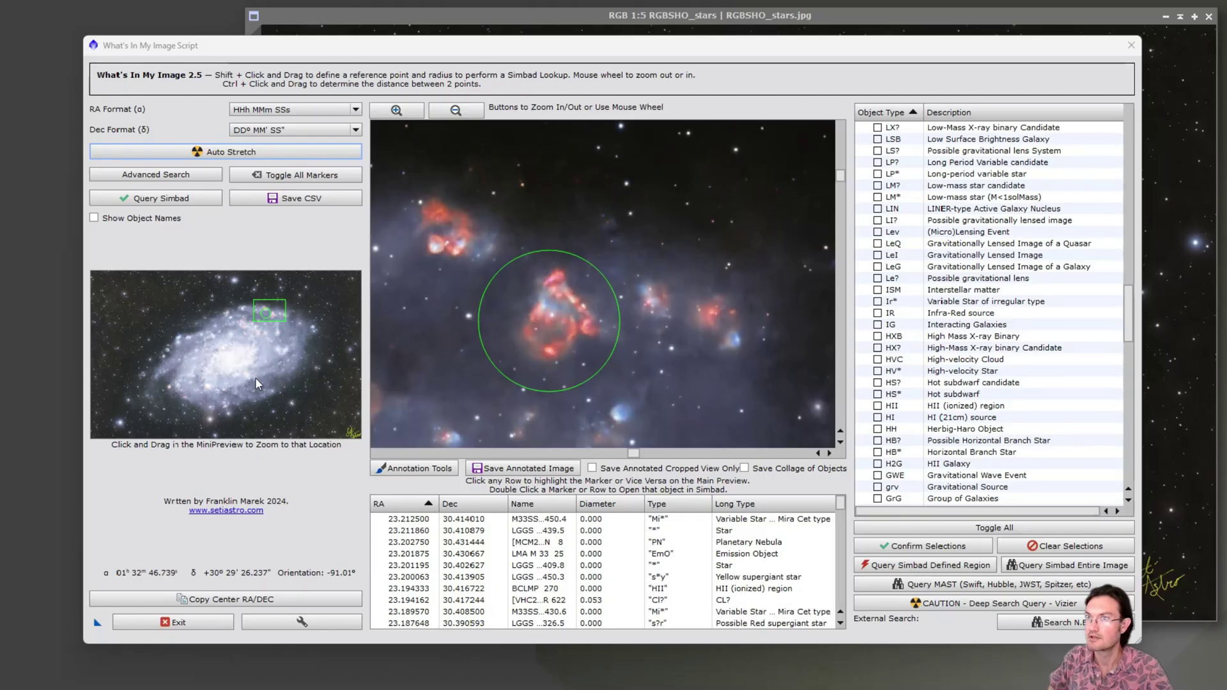
Rerun the HII region Simbad query on the whole image and sort results by name
{"action": "left_click", "coordinate": [877, 406]}
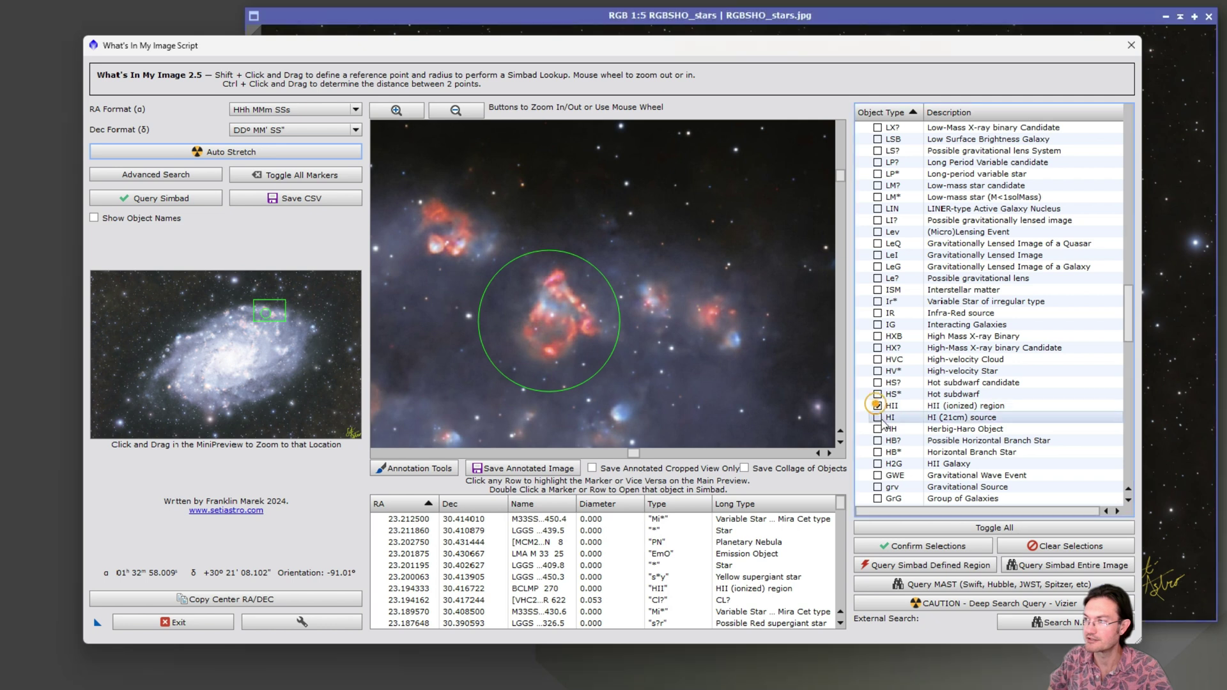
{"action": "left_click", "coordinate": [1022, 566]}
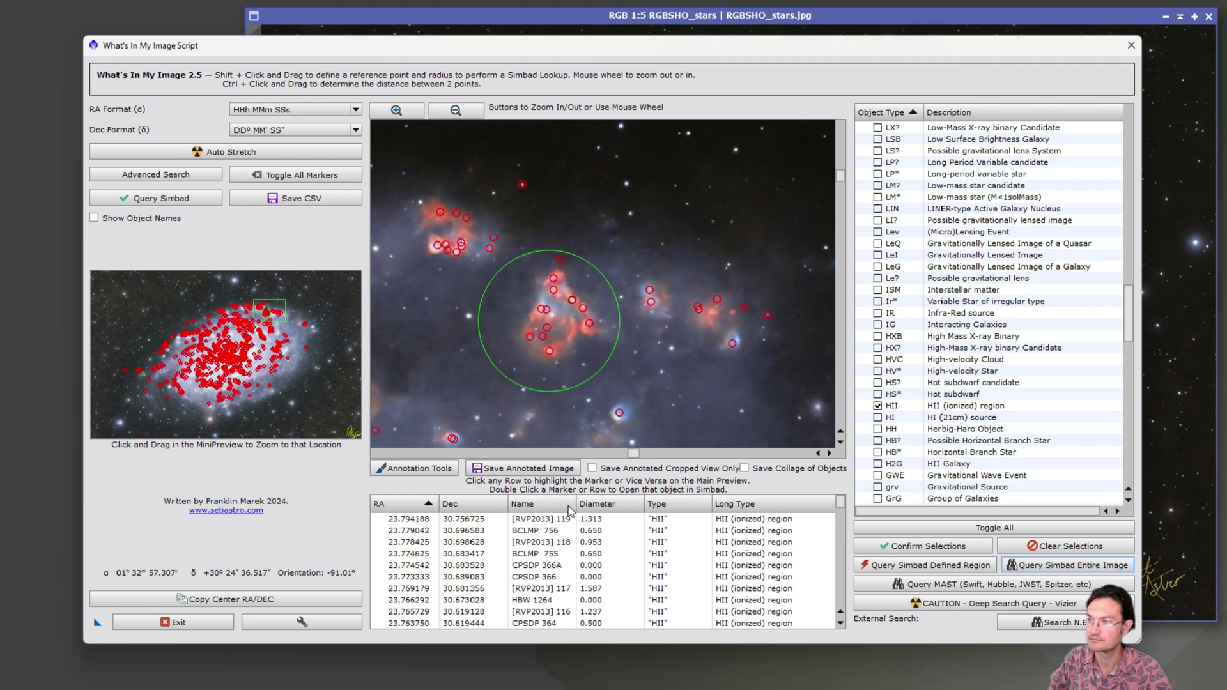
{"action": "left_click", "coordinate": [559, 506]}
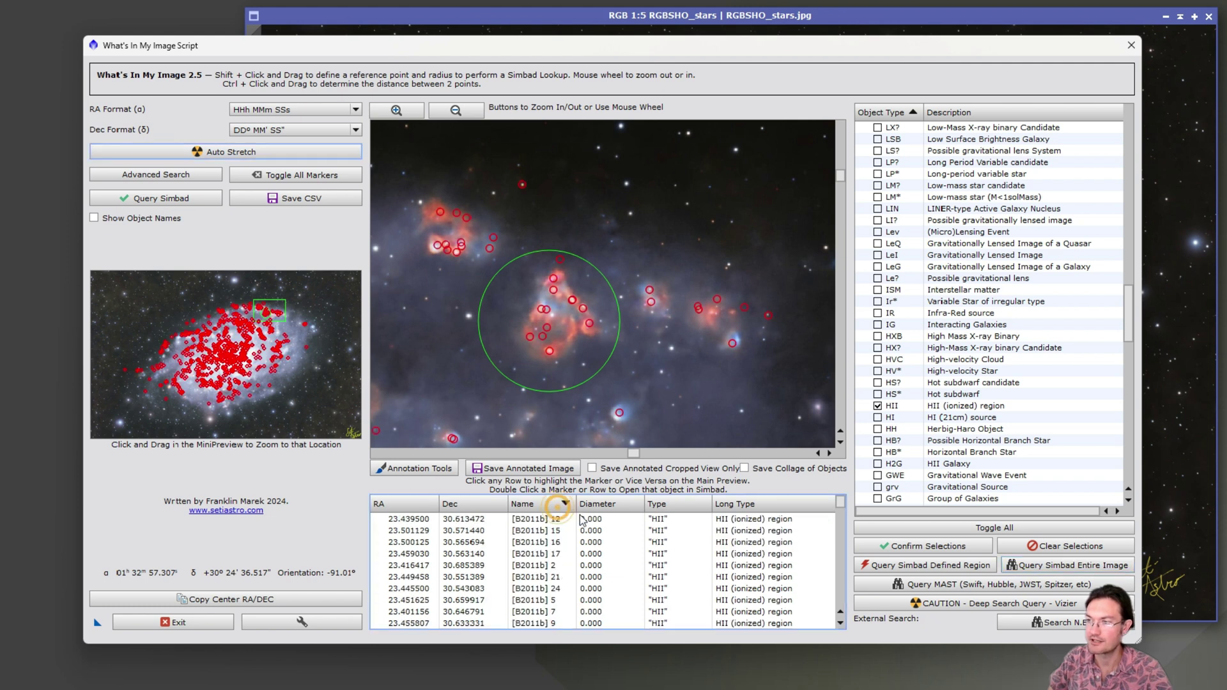
{"action": "left_click_drag", "start_coordinate": [841, 507], "coordinate": [846, 603]}
Select the four LBW2010 entries at the top of the name-sorted list
{"action": "scroll", "coordinate": [569, 520], "scroll_direction": "up", "scroll_amount": 15}
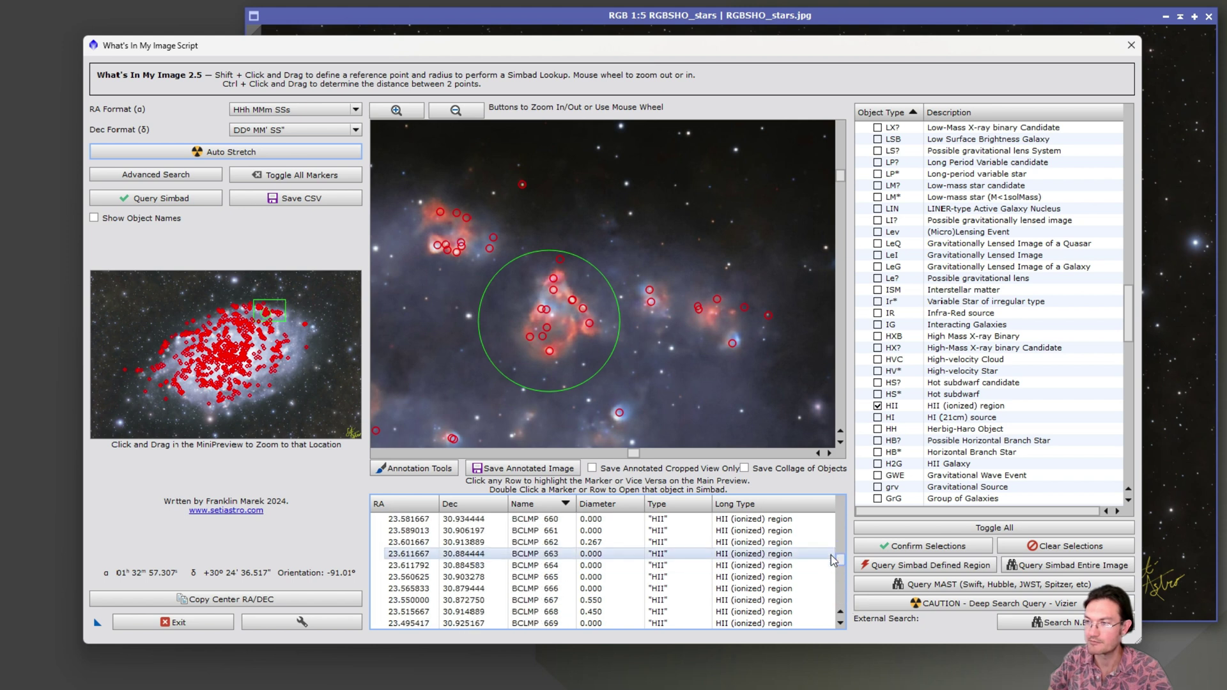
{"action": "scroll", "coordinate": [571, 537], "scroll_direction": "down", "scroll_amount": 10}
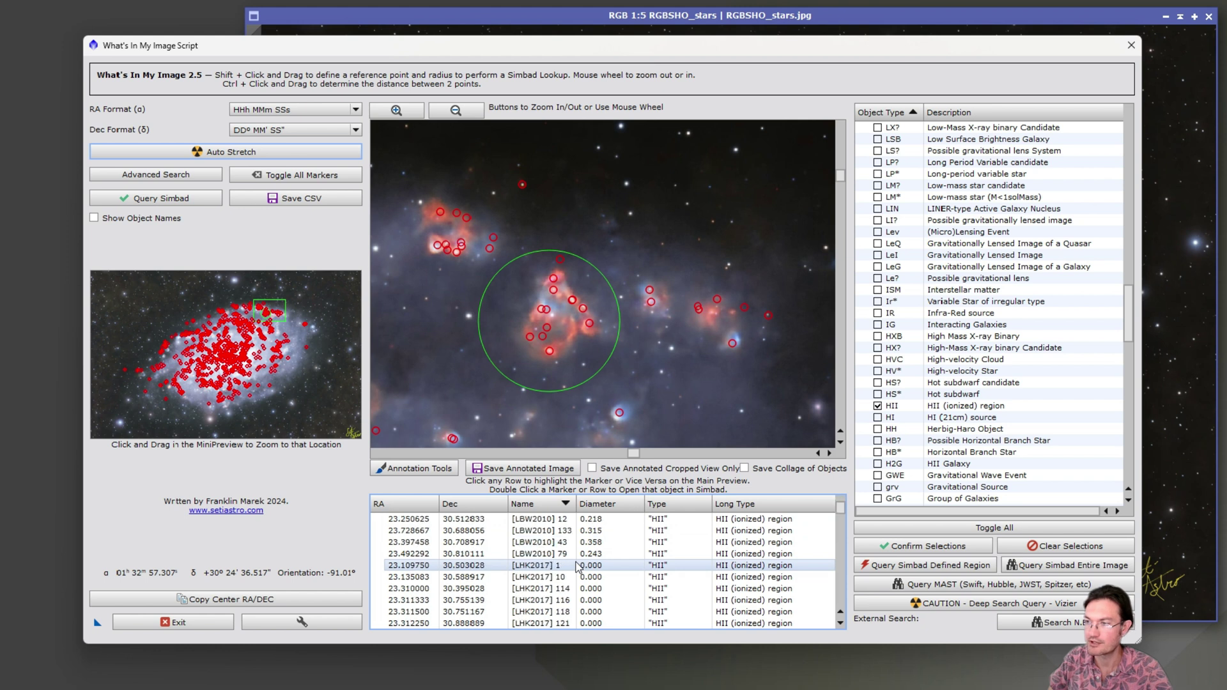
{"action": "scroll", "coordinate": [562, 601], "scroll_direction": "down", "scroll_amount": 1}
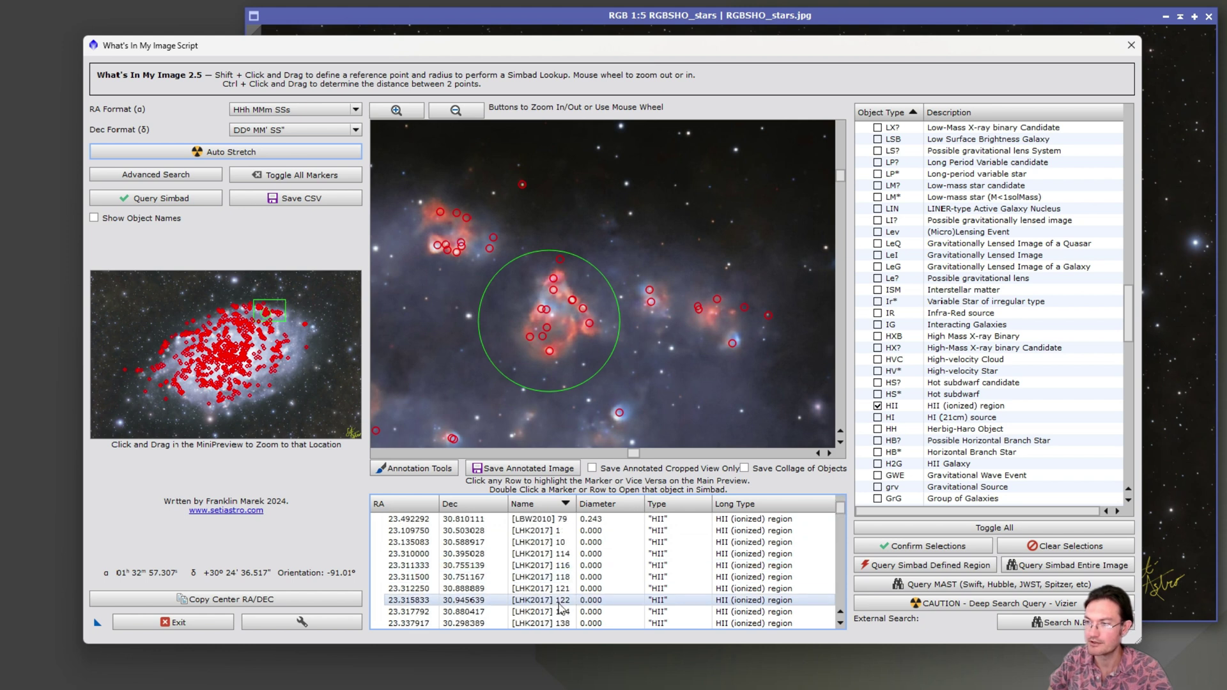
{"action": "scroll", "coordinate": [556, 607], "scroll_direction": "up", "scroll_amount": 1}
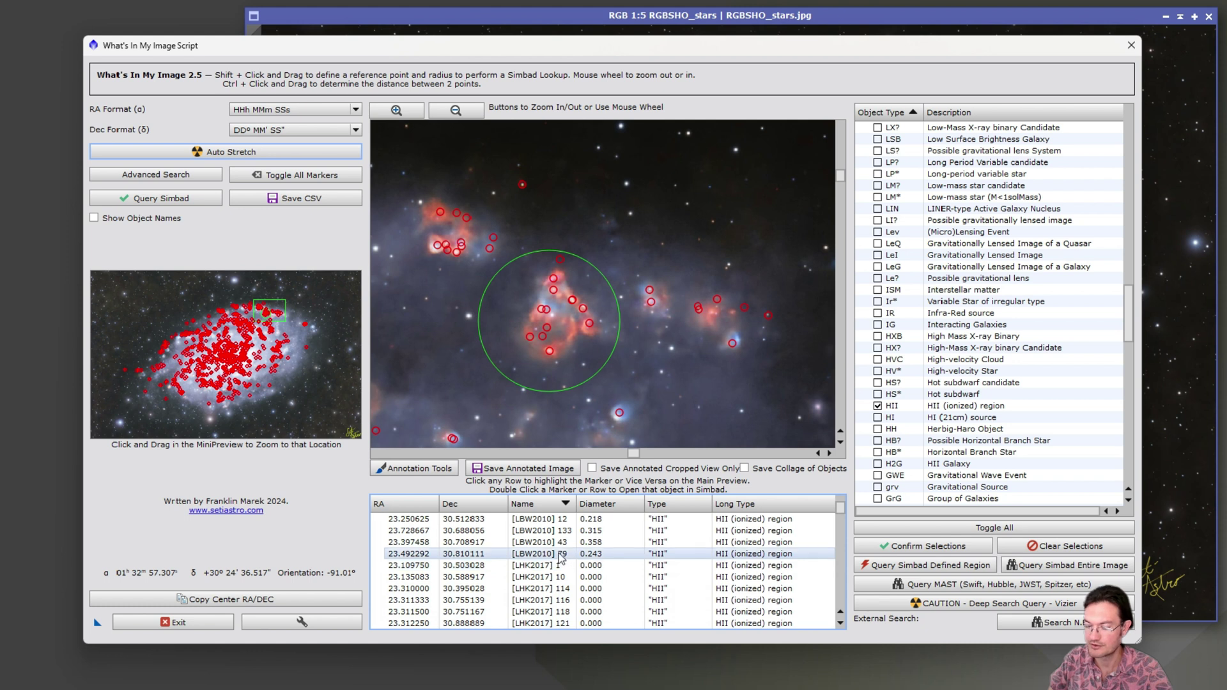
{"action": "left_click", "coordinate": [561, 553], "text": "shift"}
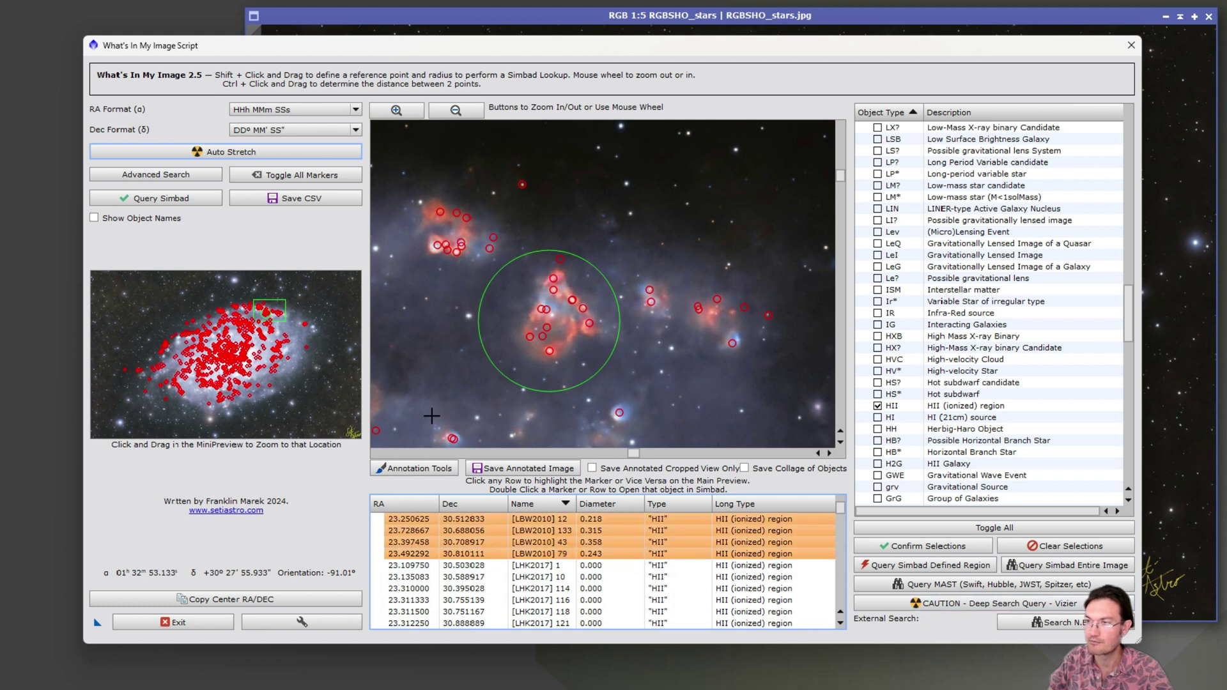
Delete the VGHC through XMMU rows so only LHK2017 HII regions remain, and enable Save Collage of Objects
{"action": "left_click", "coordinate": [414, 469]}
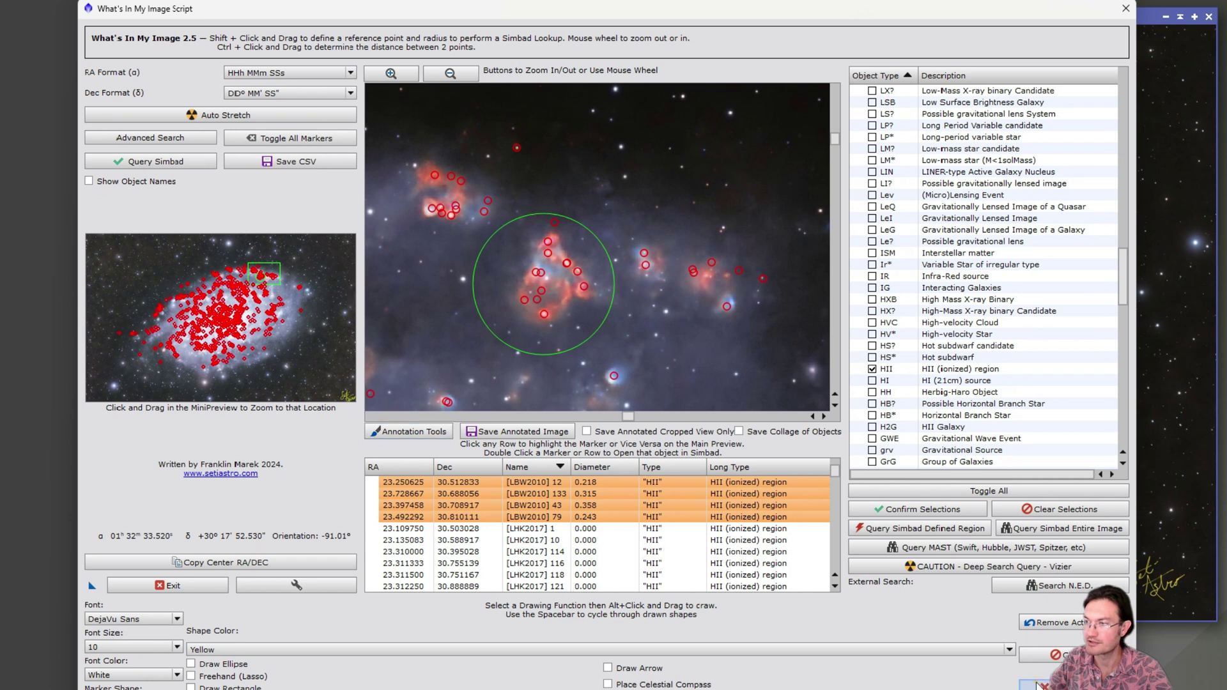
{"action": "scroll", "coordinate": [618, 529], "scroll_direction": "down", "scroll_amount": 10}
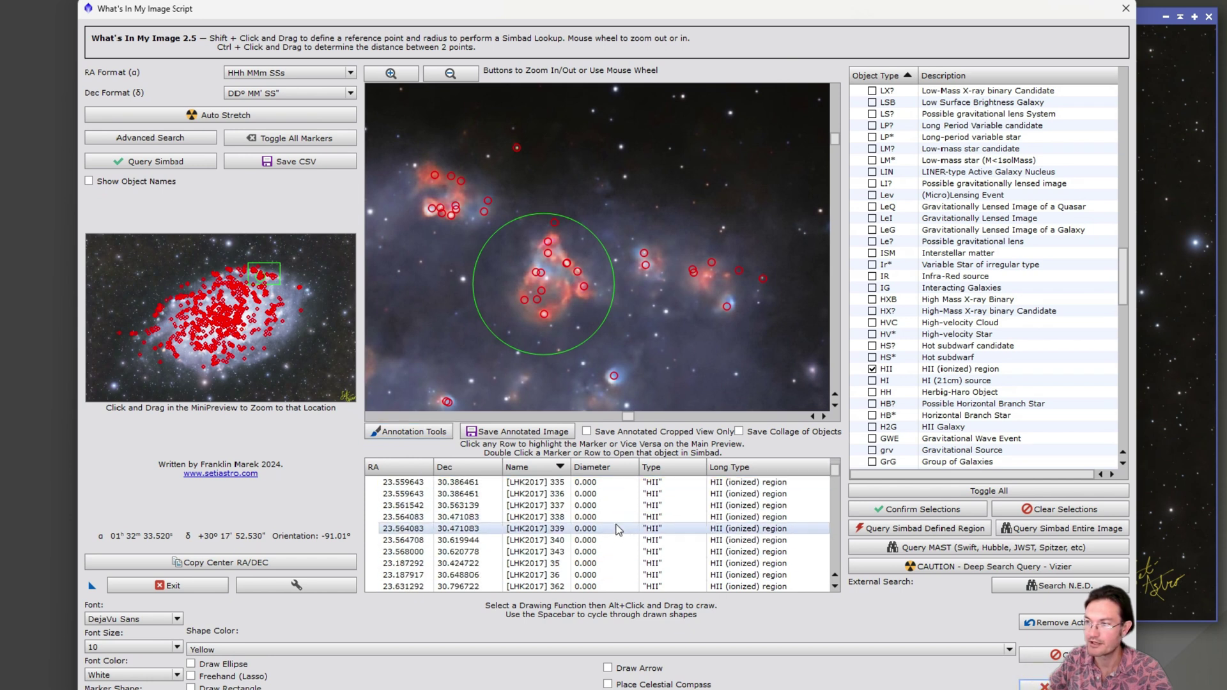
{"action": "scroll", "coordinate": [618, 529], "scroll_direction": "down", "scroll_amount": 10}
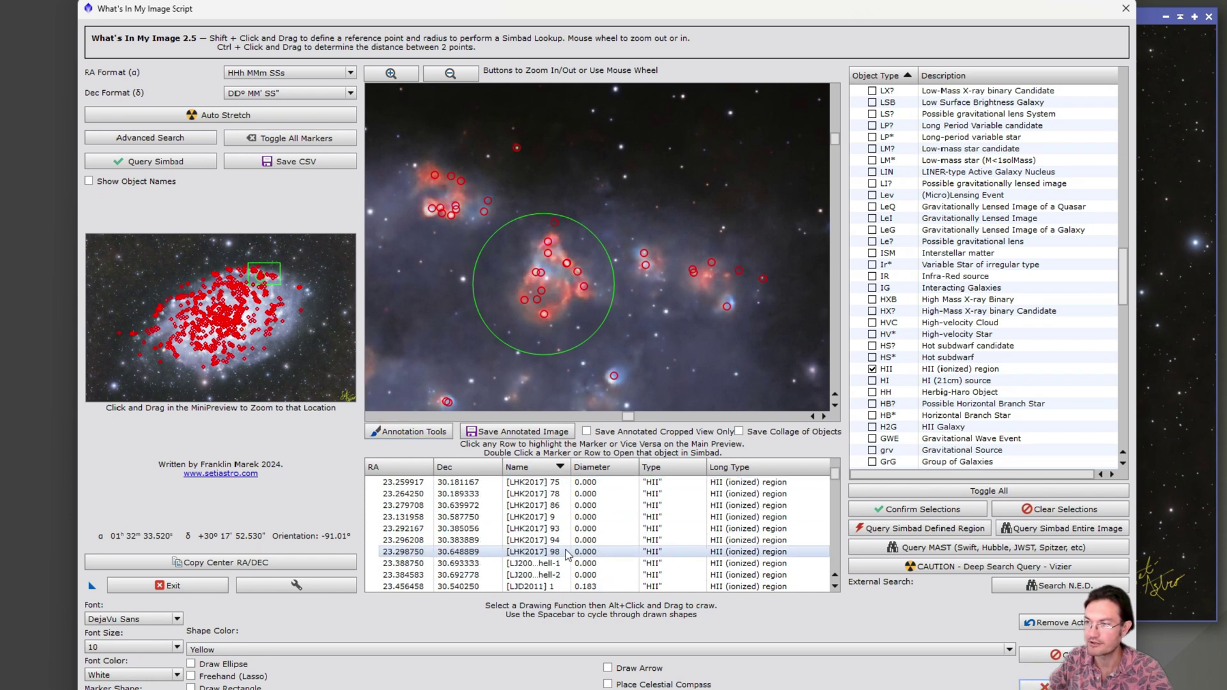
{"action": "scroll", "coordinate": [566, 556], "scroll_direction": "down", "scroll_amount": 10}
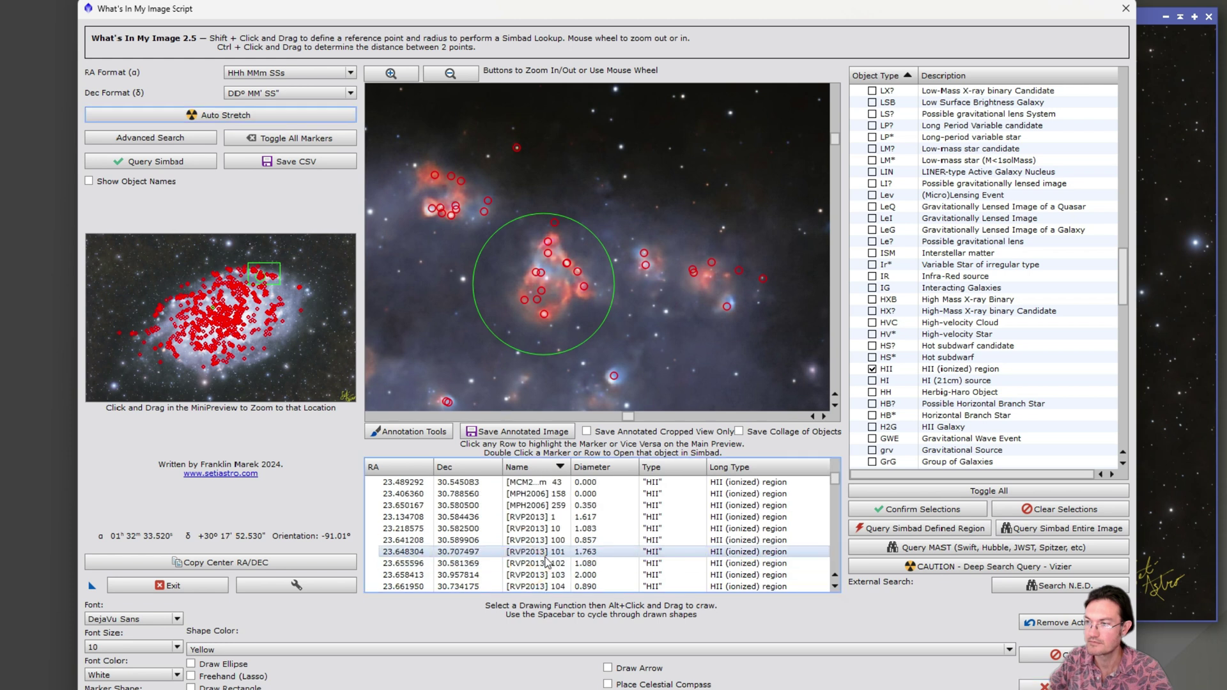
{"action": "left_click_drag", "start_coordinate": [834, 479], "coordinate": [837, 570]}
{"action": "left_click", "coordinate": [612, 585], "text": "shift"}
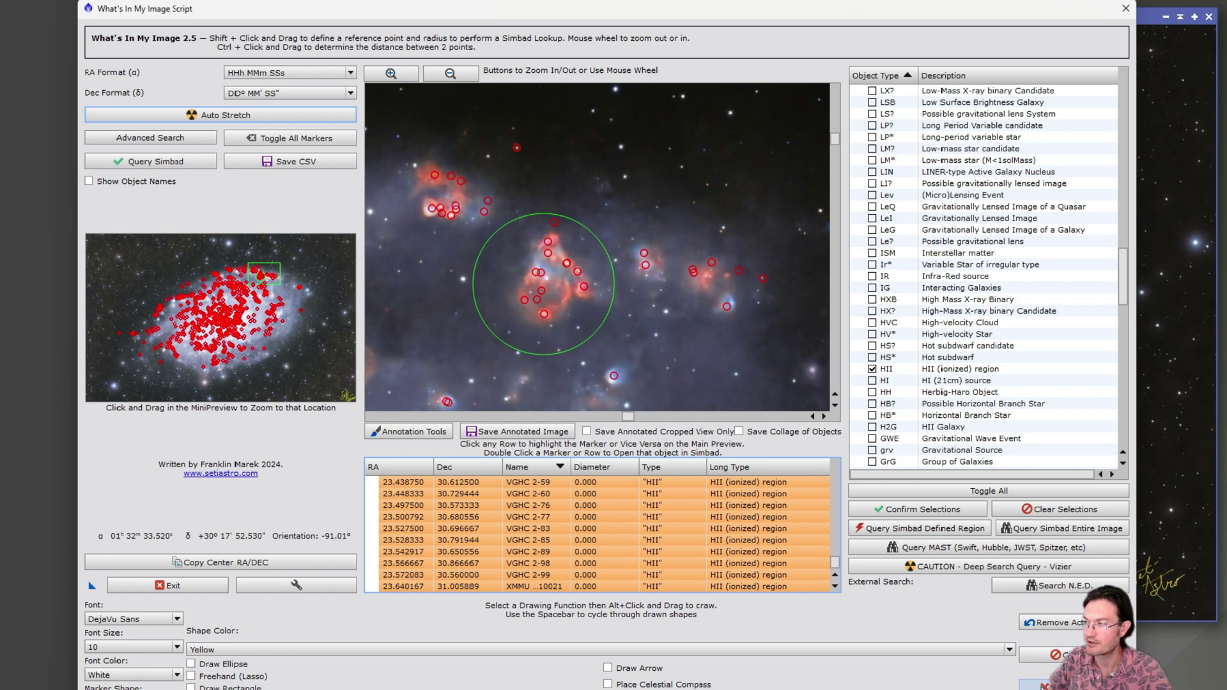
{"action": "left_click", "coordinate": [1041, 685]}
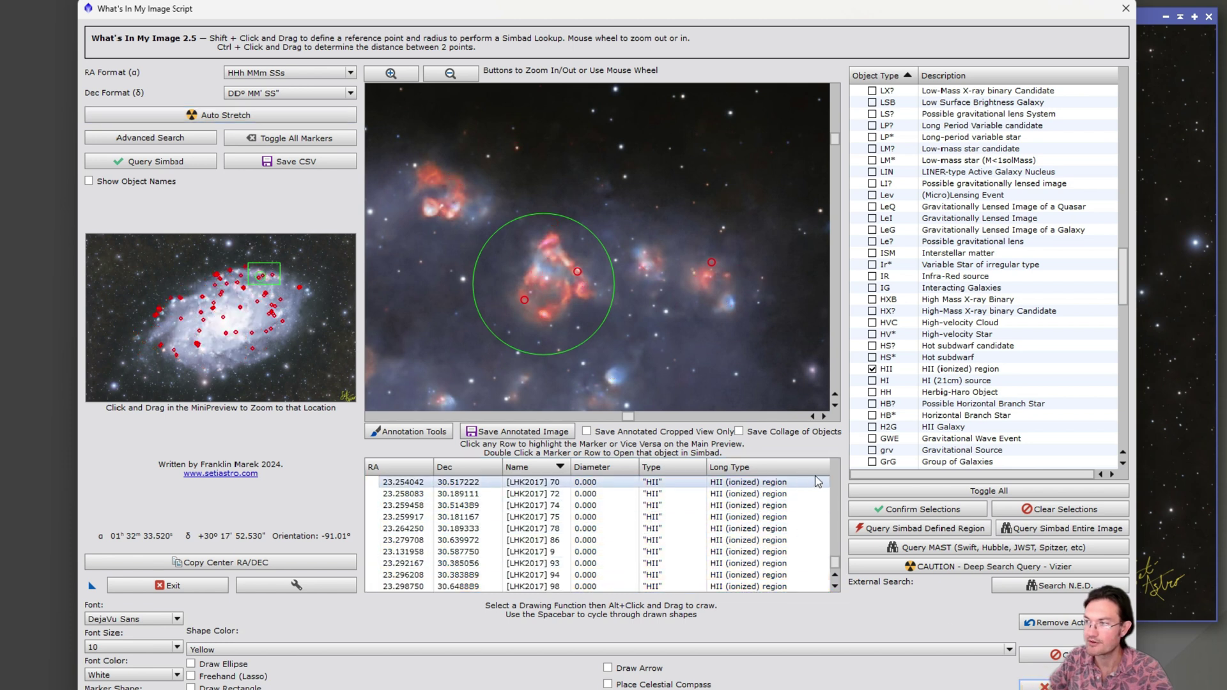
{"action": "left_click_drag", "start_coordinate": [835, 565], "coordinate": [818, 460]}
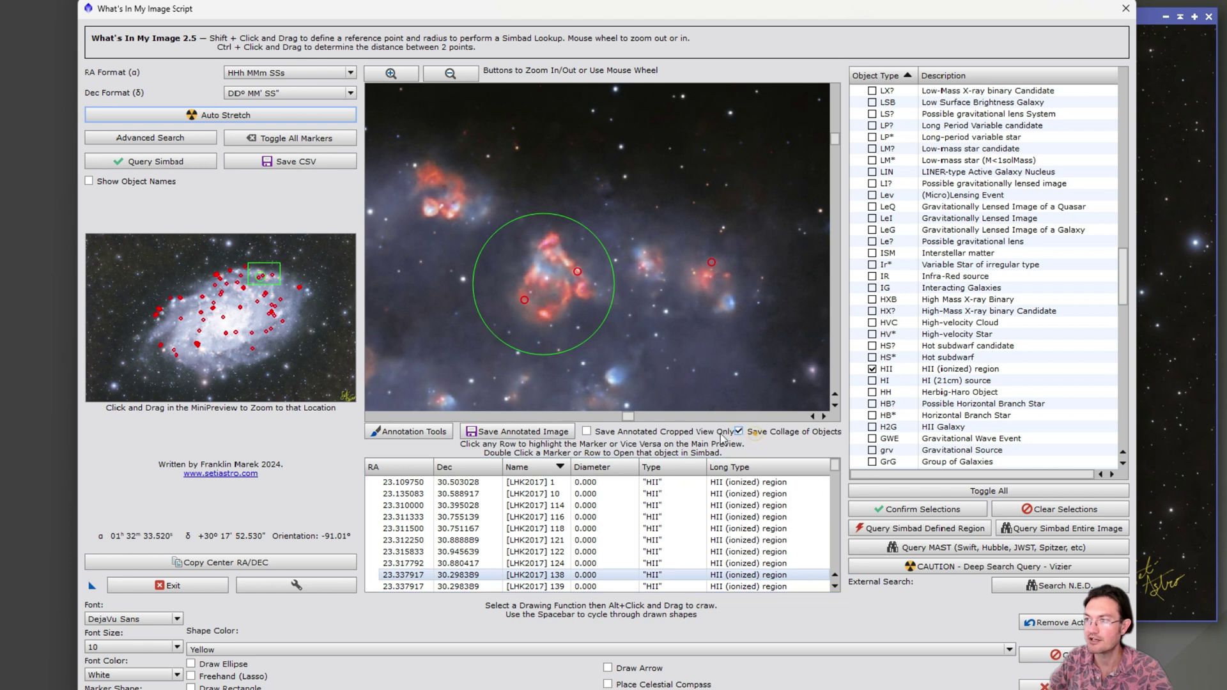
{"action": "left_click", "coordinate": [740, 432]}
Save the collage as LHK2017 JPEG at quality 100, skipping the annotated image save
{"action": "left_click", "coordinate": [524, 432]}
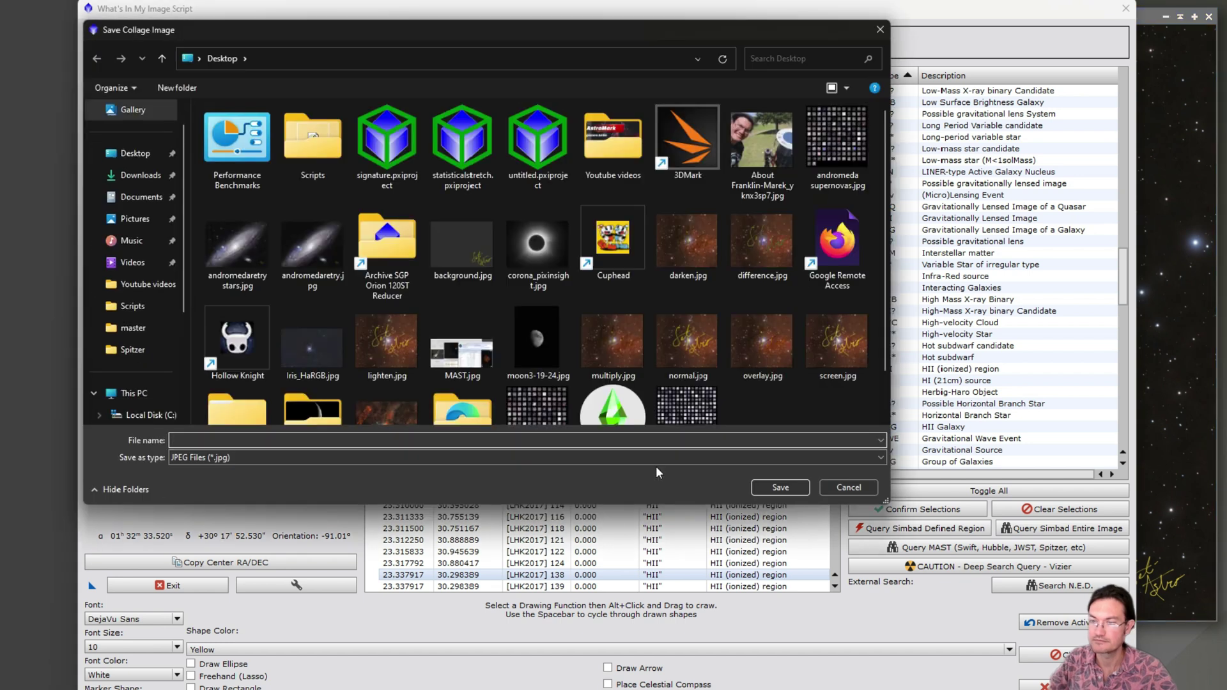
{"action": "type", "text": "LHK2017"}
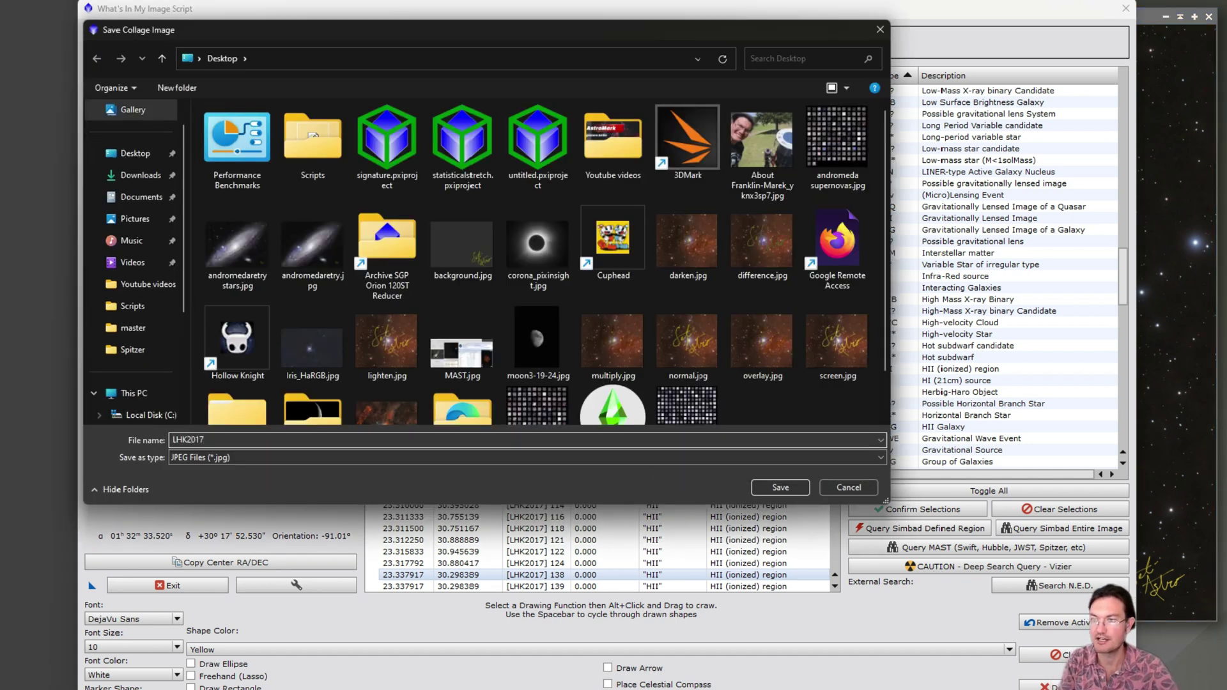
{"action": "key", "text": "Return"}
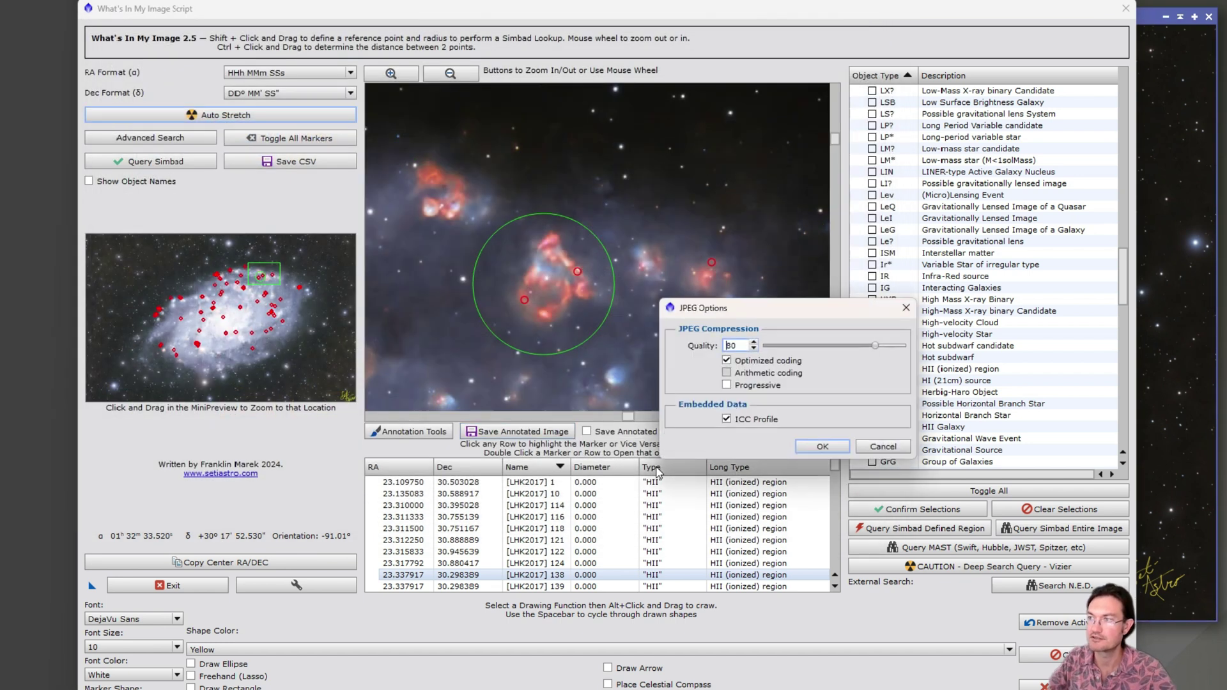
{"action": "left_click_drag", "start_coordinate": [875, 345], "coordinate": [902, 346]}
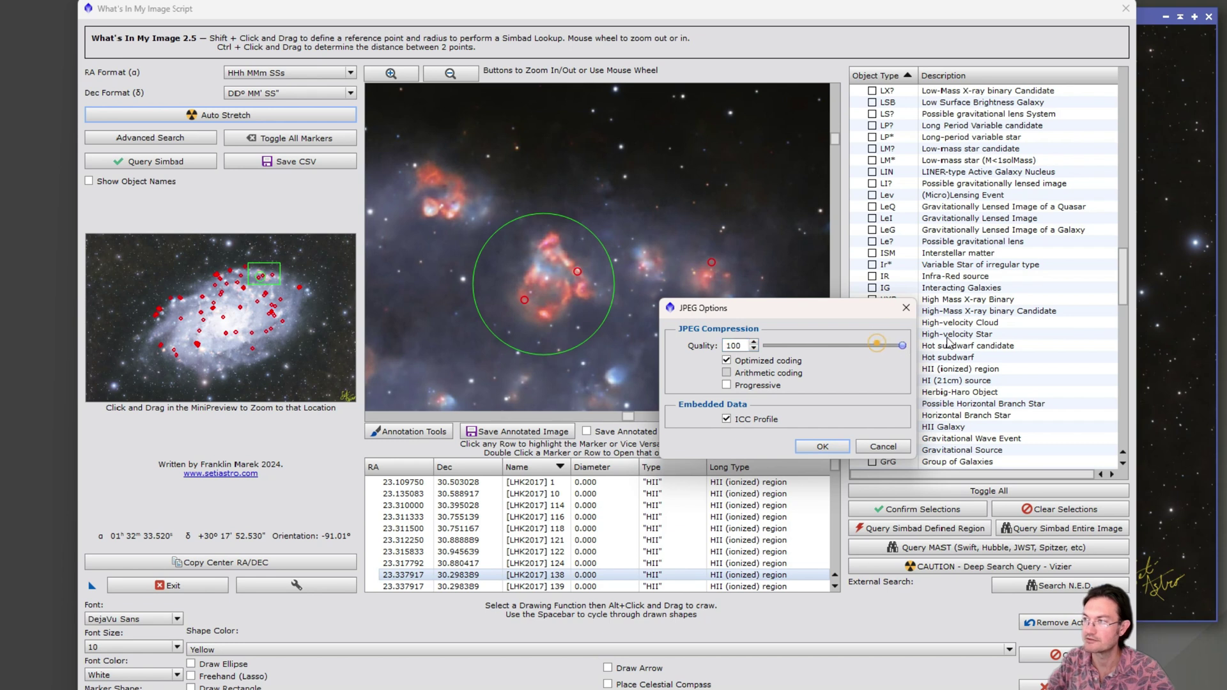
{"action": "left_click", "coordinate": [822, 446]}
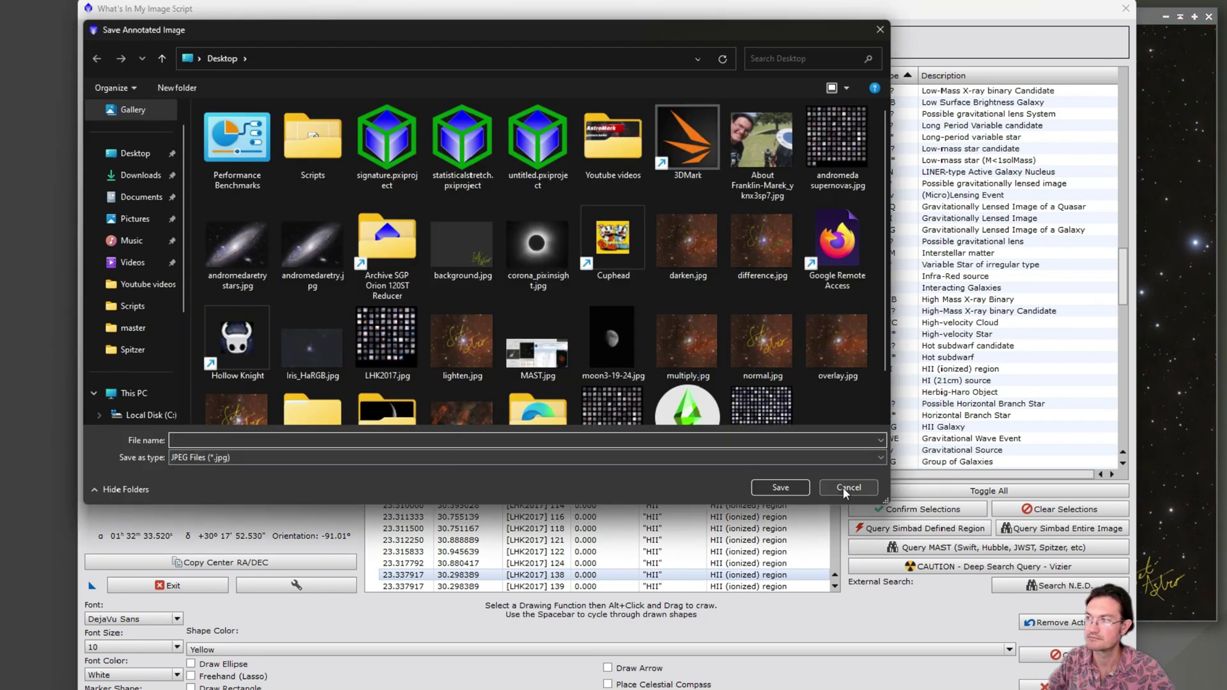
{"action": "left_click", "coordinate": [842, 488]}
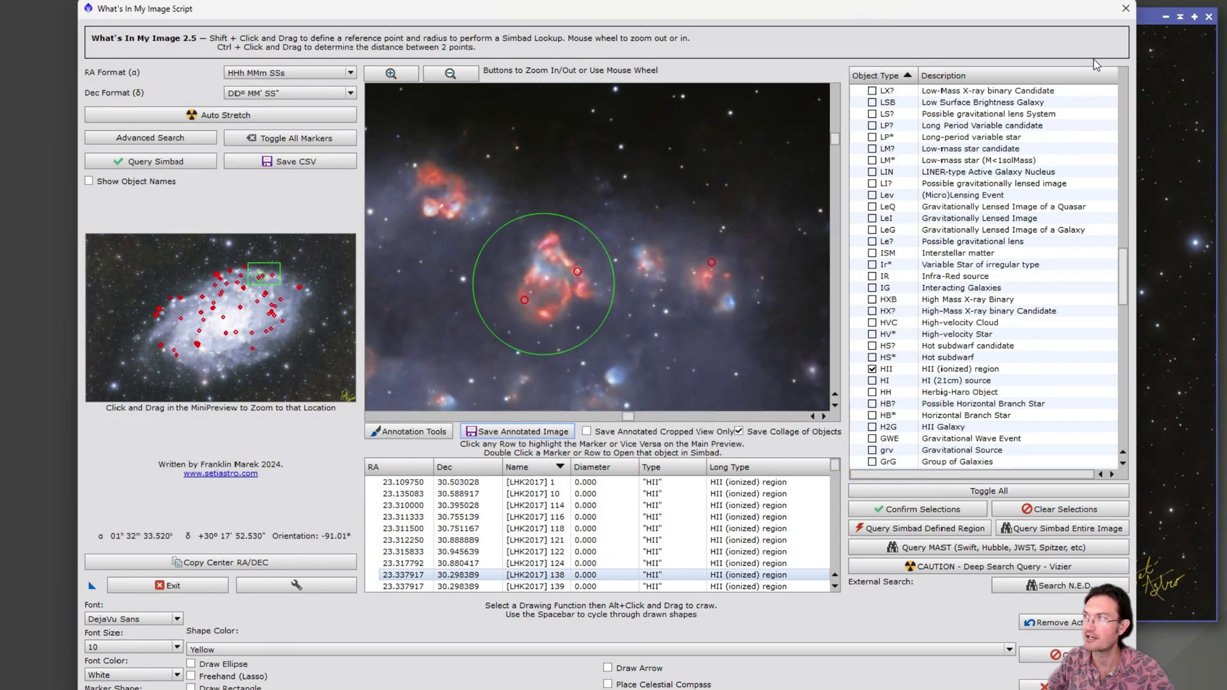
Close What's In My Image and open the LHK2017.jpg collage
{"action": "left_click", "coordinate": [1125, 8]}
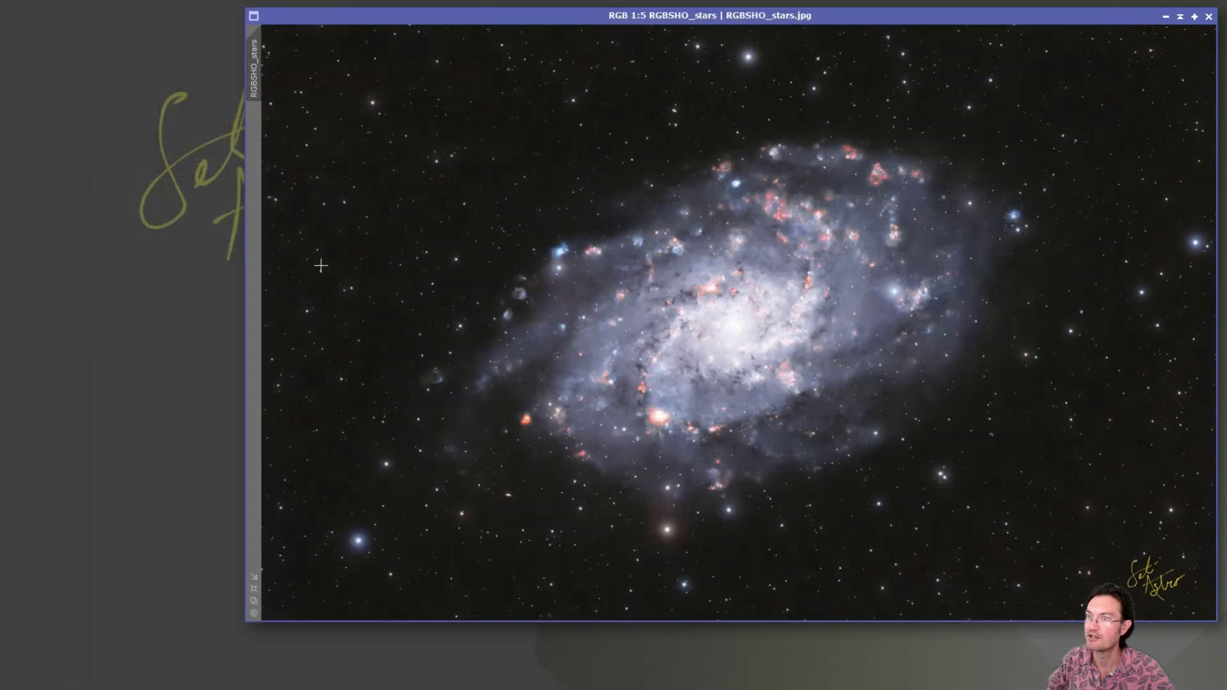
{"action": "double_click", "coordinate": [144, 332]}
{"action": "left_click", "coordinate": [318, 263]}
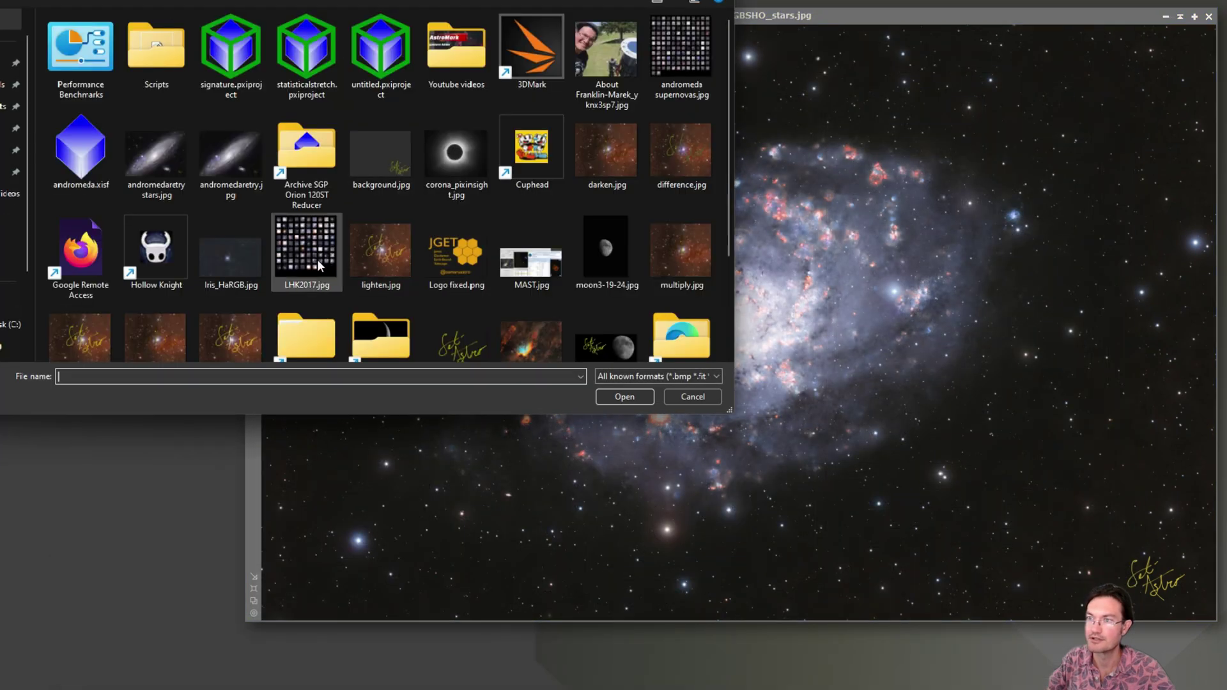
{"action": "double_click", "coordinate": [317, 258]}
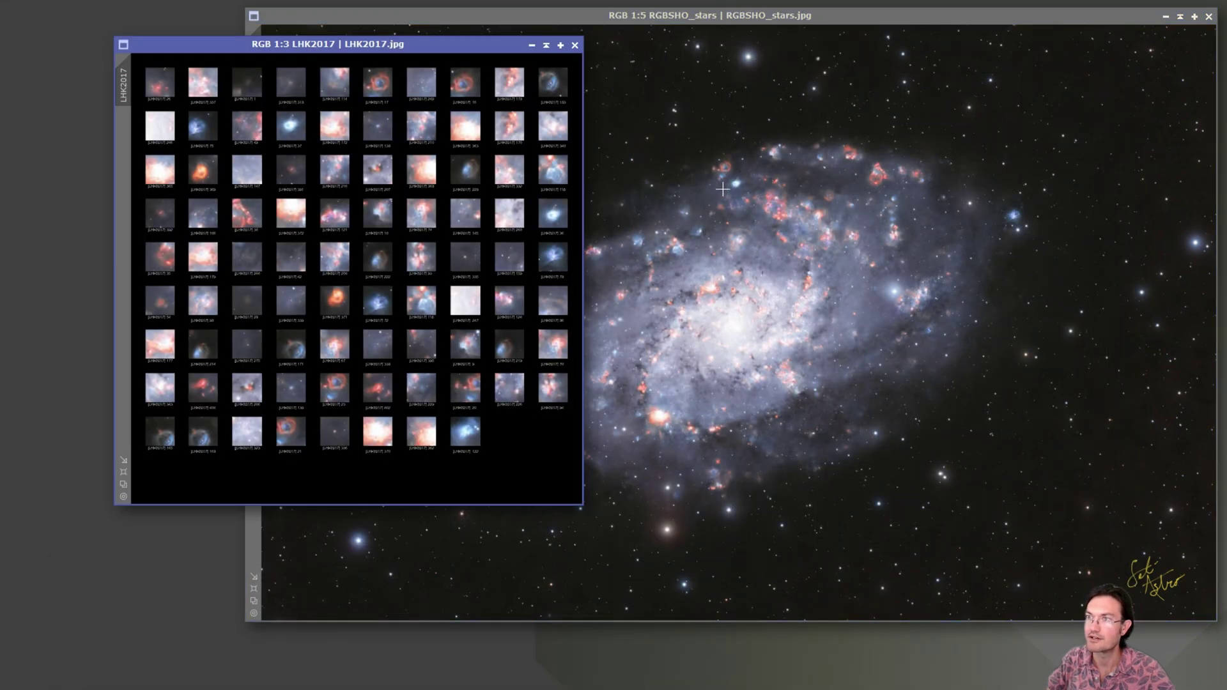
Enlarge the LHK2017.jpg window to fill the screen and scroll through the thumbnails
{"action": "left_click_drag", "start_coordinate": [488, 45], "coordinate": [476, 32]}
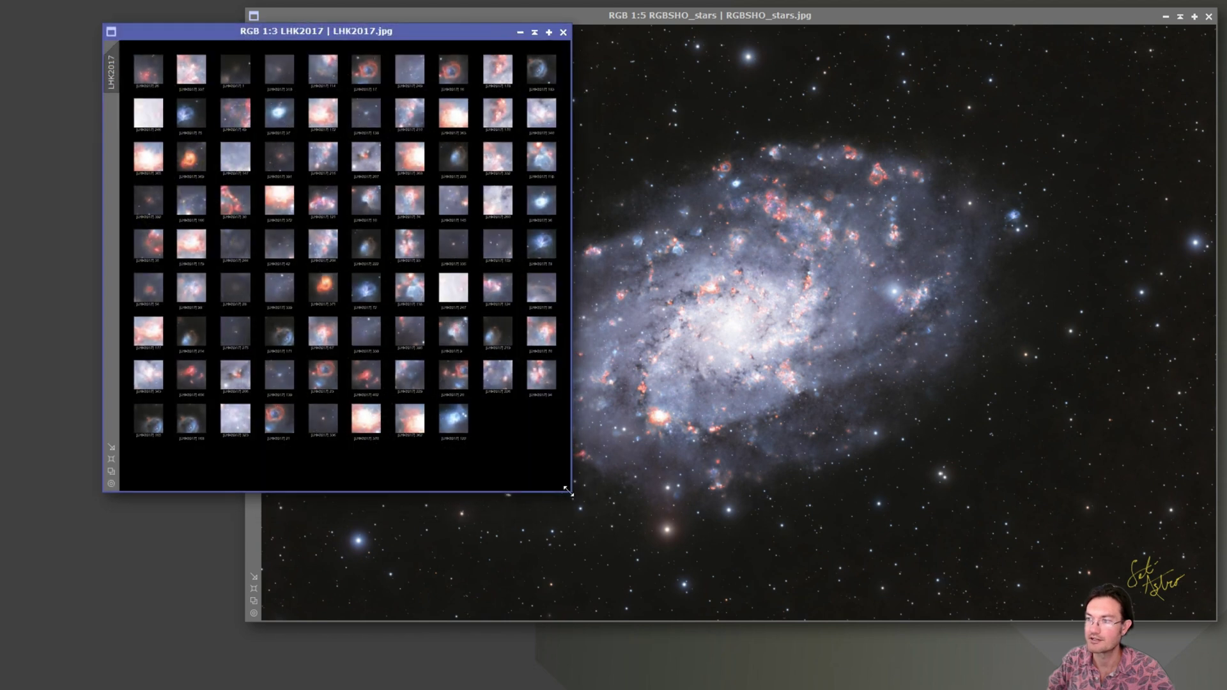
{"action": "left_click_drag", "start_coordinate": [567, 488], "coordinate": [1226, 676]}
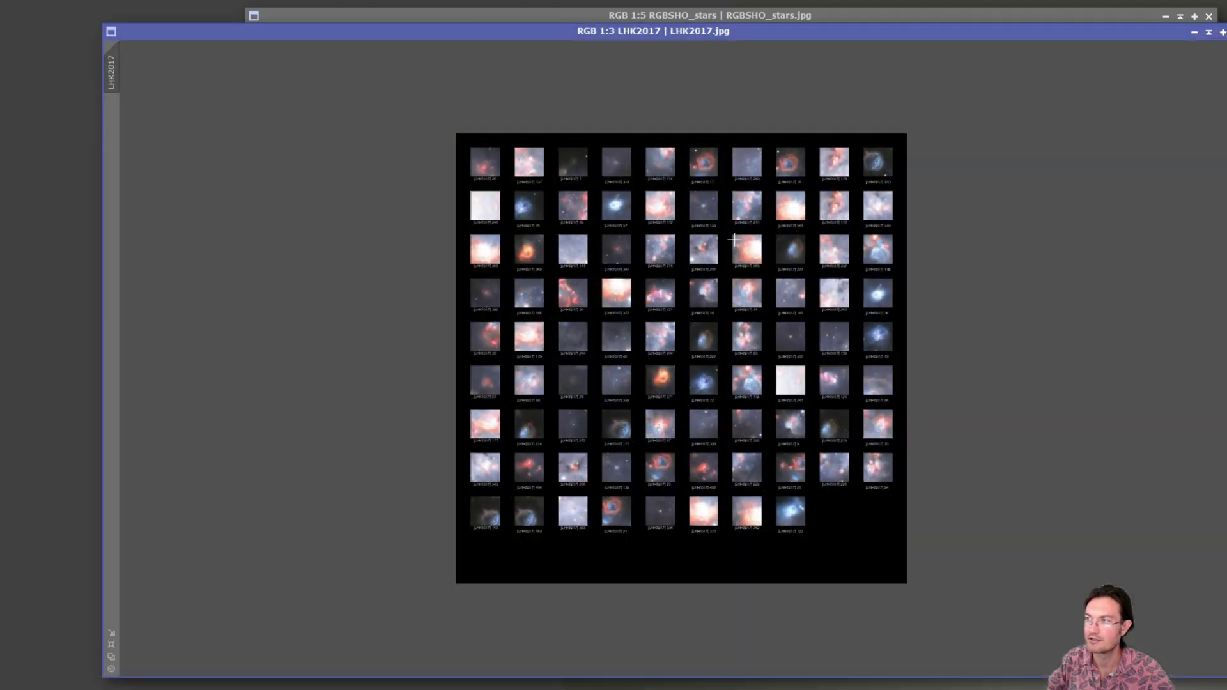
{"action": "scroll", "coordinate": [734, 239], "scroll_direction": "up", "scroll_amount": 2}
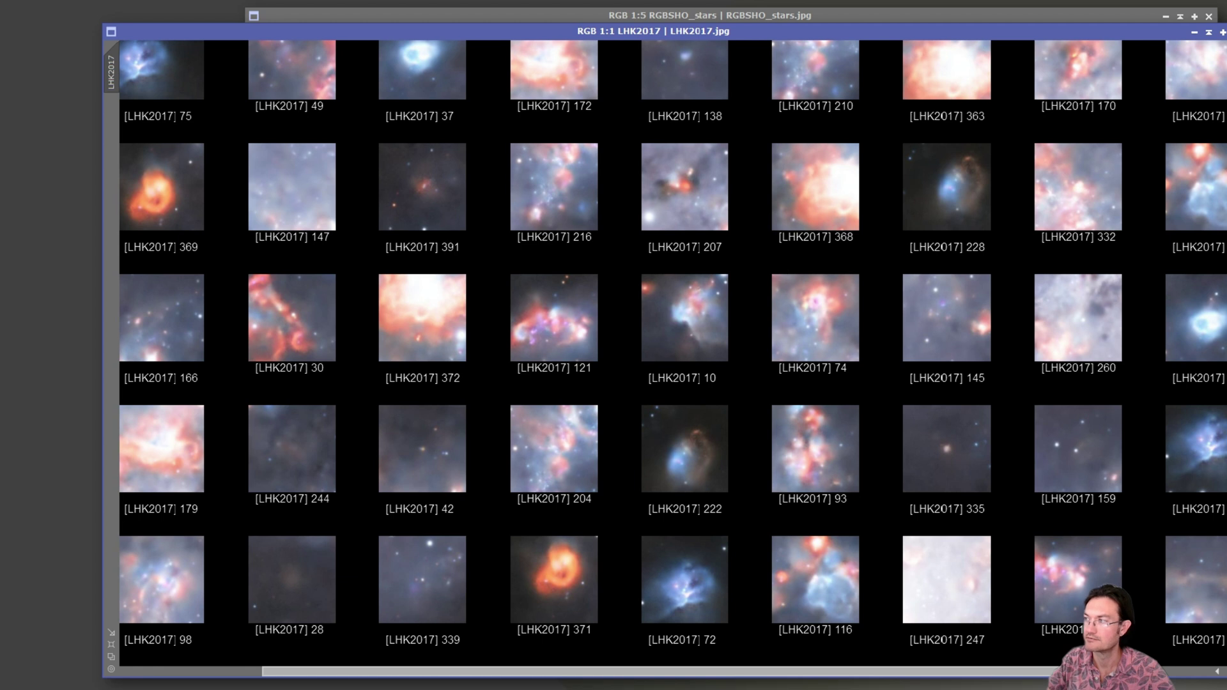
{"action": "scroll", "coordinate": [673, 348], "scroll_direction": "up", "scroll_amount": 3}
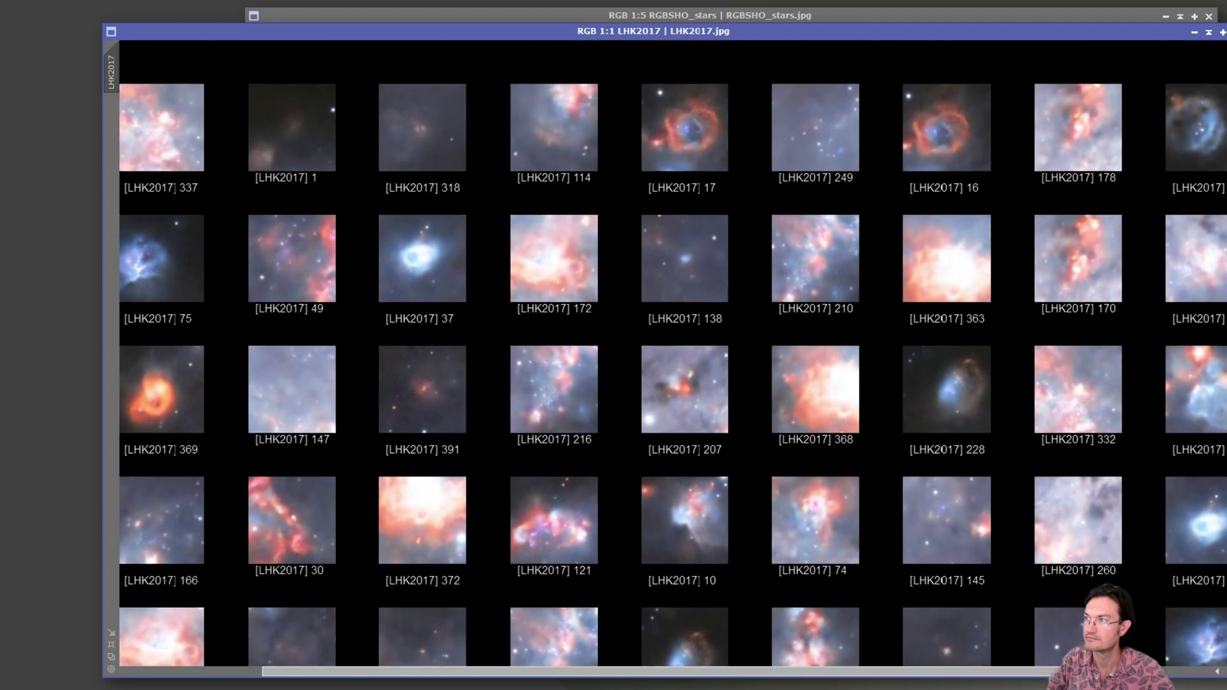
{"action": "scroll", "coordinate": [672, 358], "scroll_direction": "down", "scroll_amount": 4}
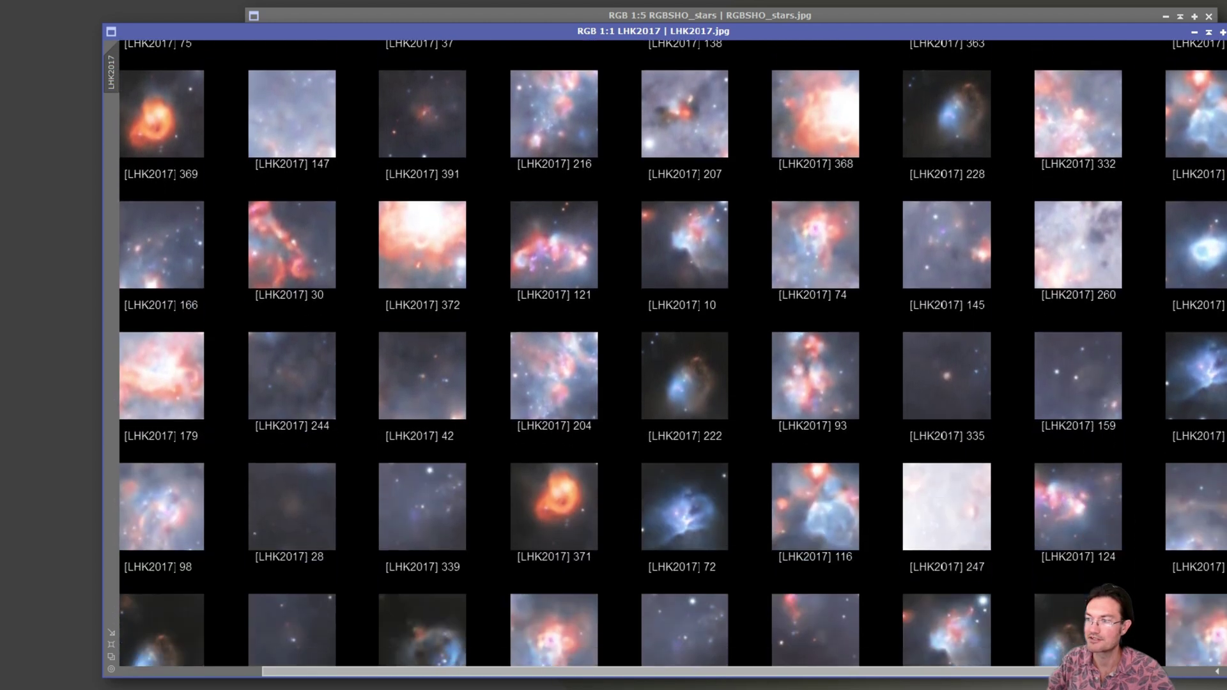
{"action": "scroll", "coordinate": [672, 353], "scroll_direction": "down", "scroll_amount": 4}
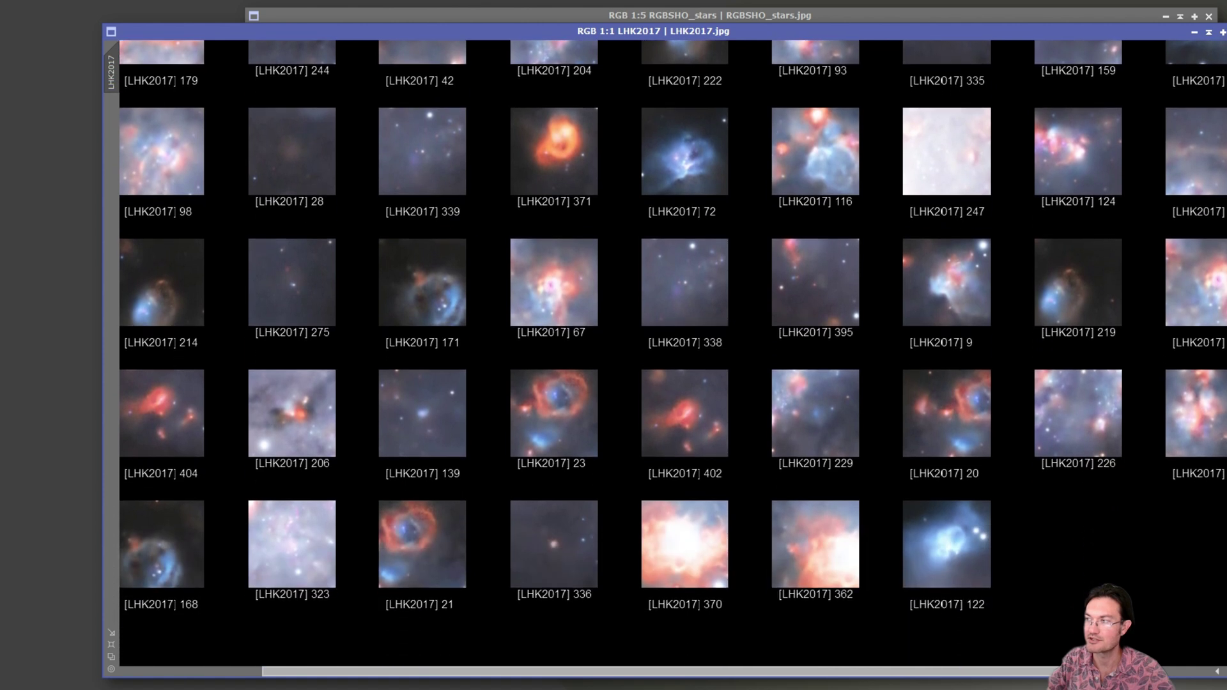
{"action": "scroll", "coordinate": [1022, 491], "scroll_direction": "up", "scroll_amount": 4}
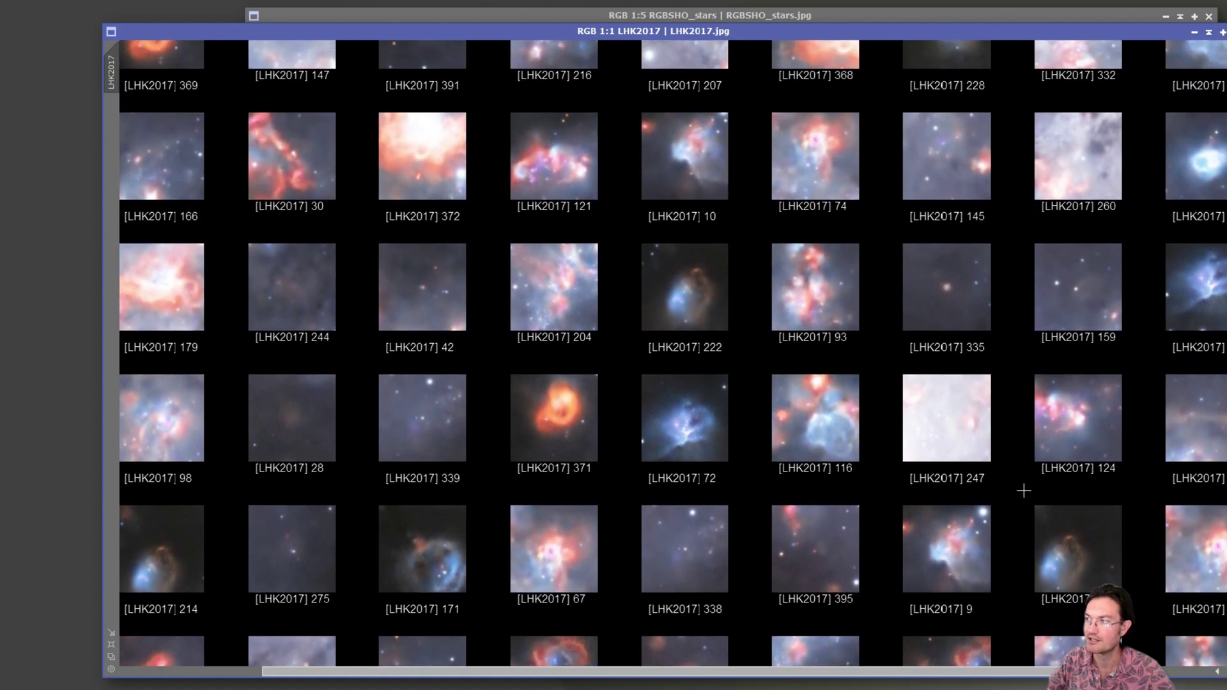